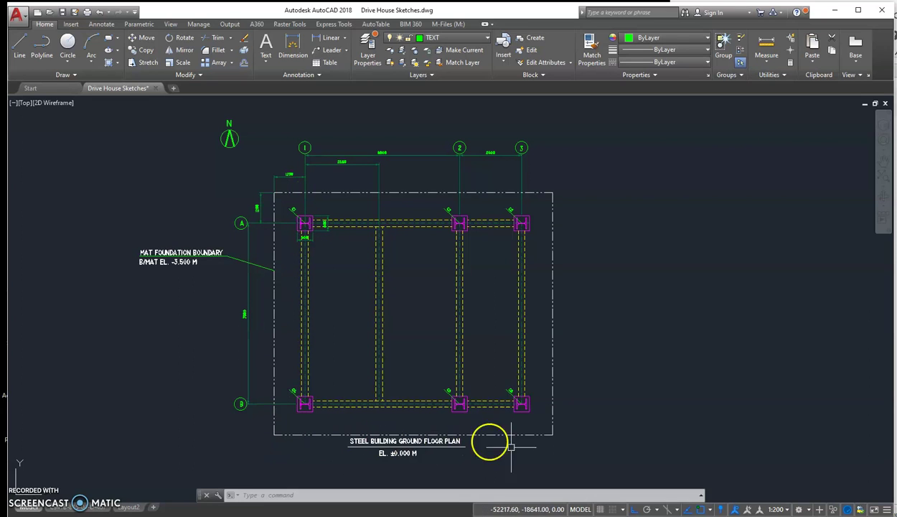
Step: Examine the section cut, the incorrect SFA mat model section and the correct mat/beam model in the Drive House sketches
middle_click_drag(436, 395, 417, 108)
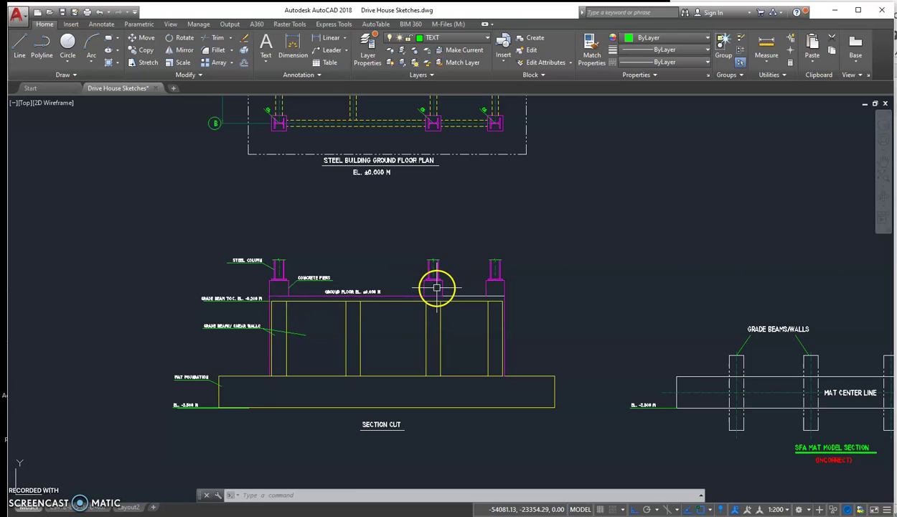
mouse_move(571, 327)
middle_mouse_down()
mouse_move(522, 337)
mouse_move(133, 282)
middle_mouse_up()
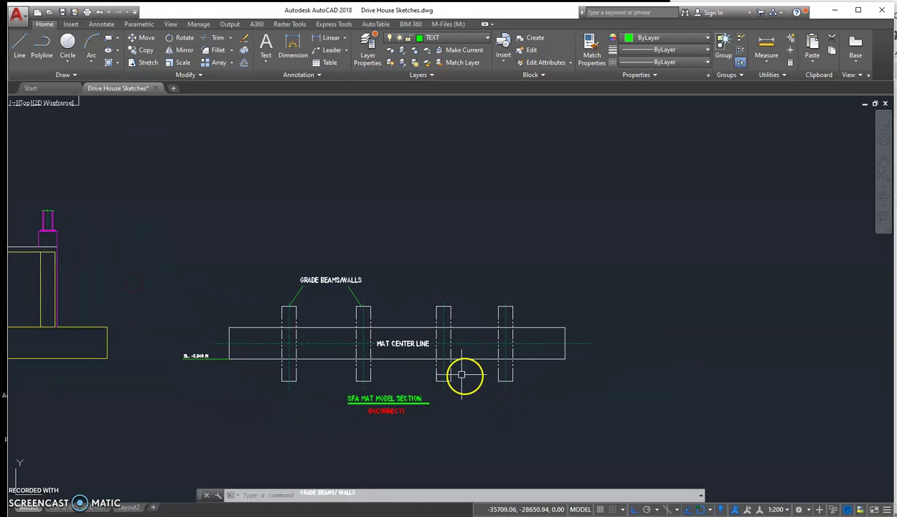
scroll(310, 379, "up", 4)
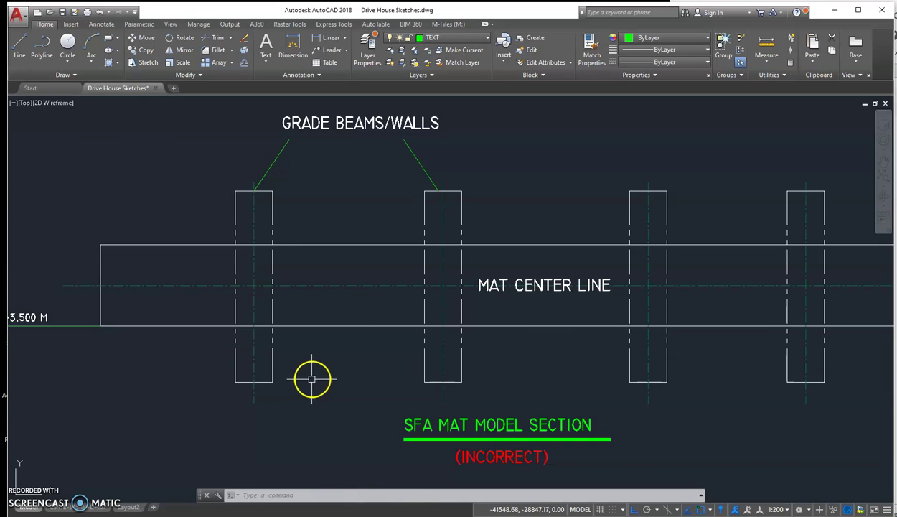
scroll(311, 378, "down", 2)
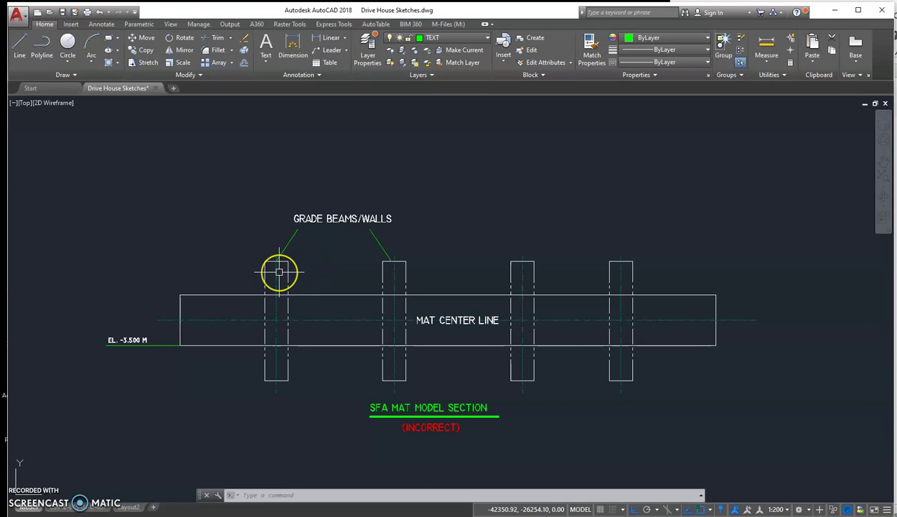
left_click(277, 264)
left_click(279, 259)
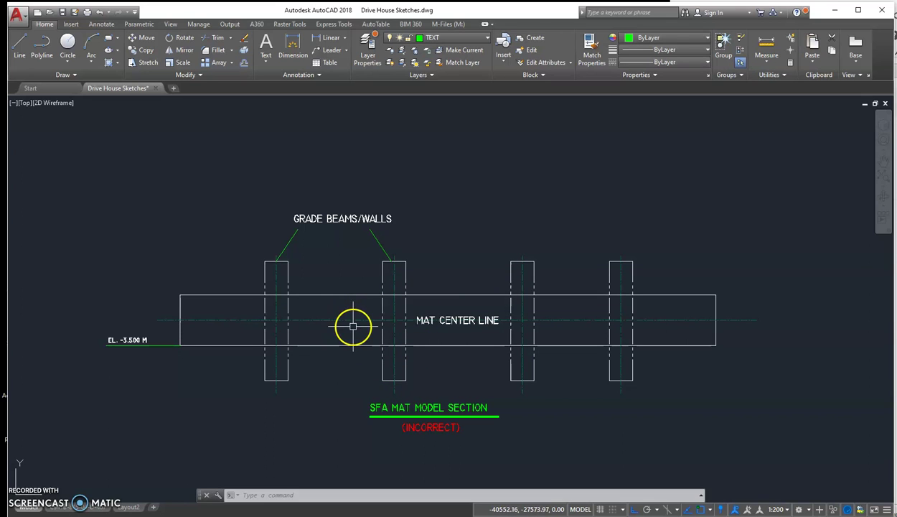
middle_click_drag(363, 382, 369, 181)
middle_click_drag(395, 355, 398, 201)
mouse_move(398, 381)
middle_mouse_down()
mouse_move(398, 322)
mouse_move(391, 357)
middle_mouse_up()
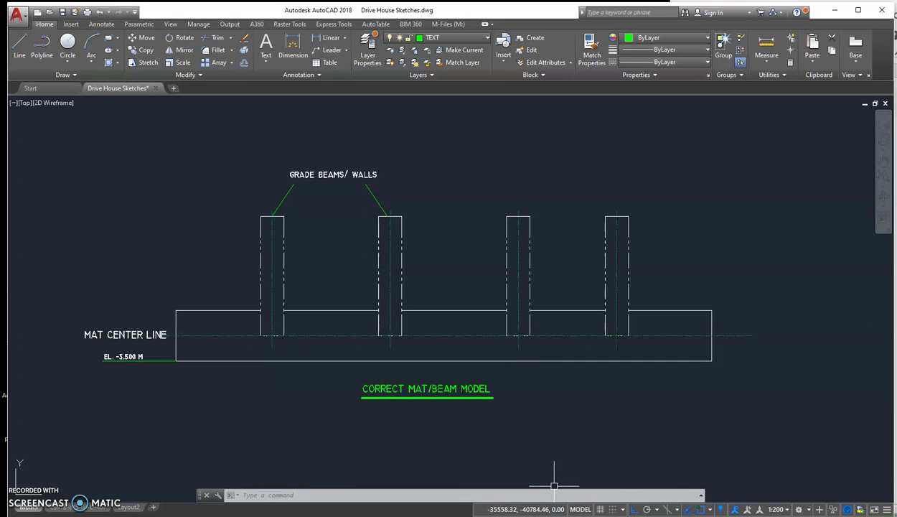
Step: Switch to the Foundation_test2 model in STAAD.Pro and review its load cases and combinations
mouse_move(567, 516)
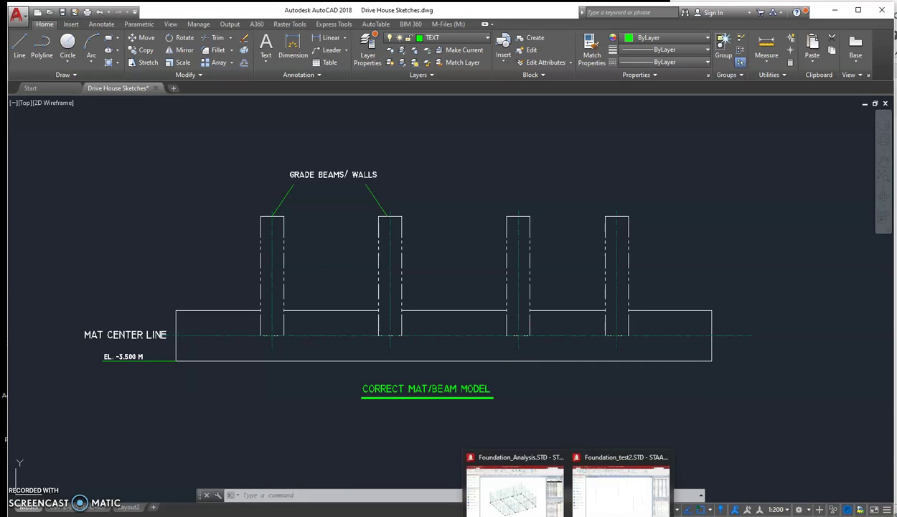
left_click(581, 494)
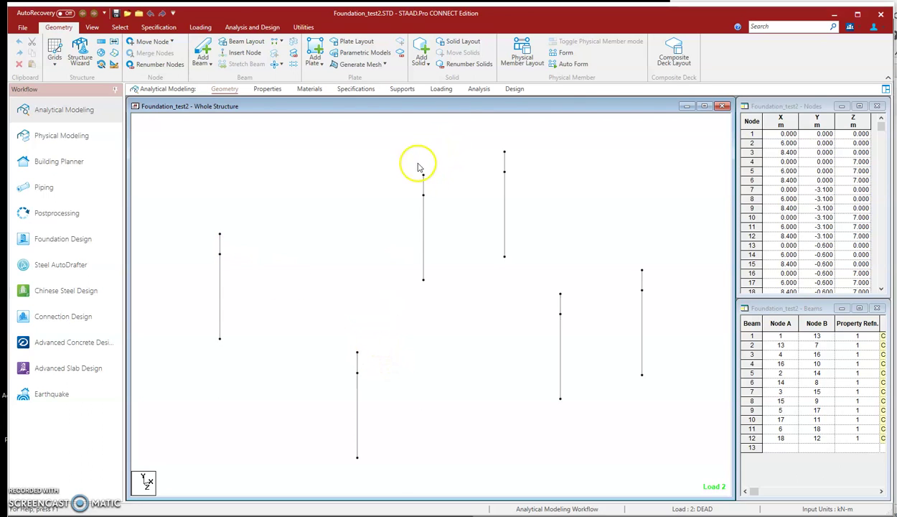
left_click(439, 89)
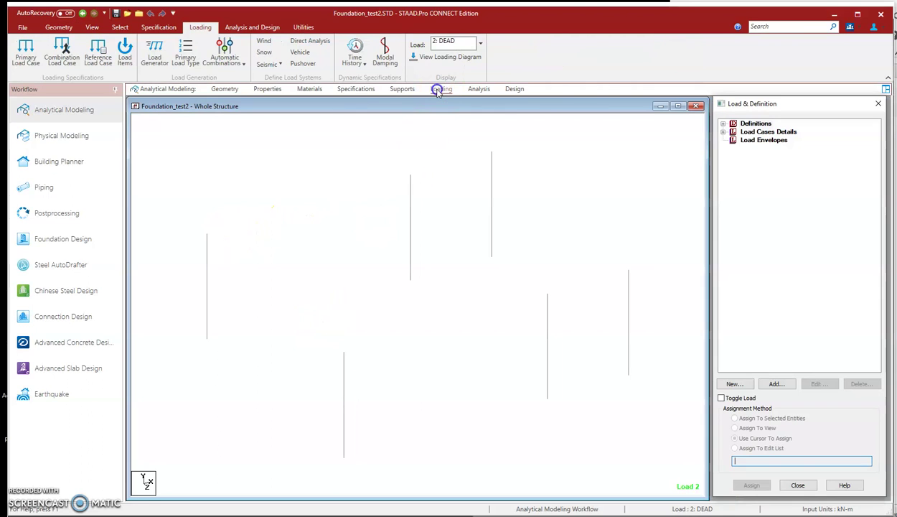
left_click(723, 132)
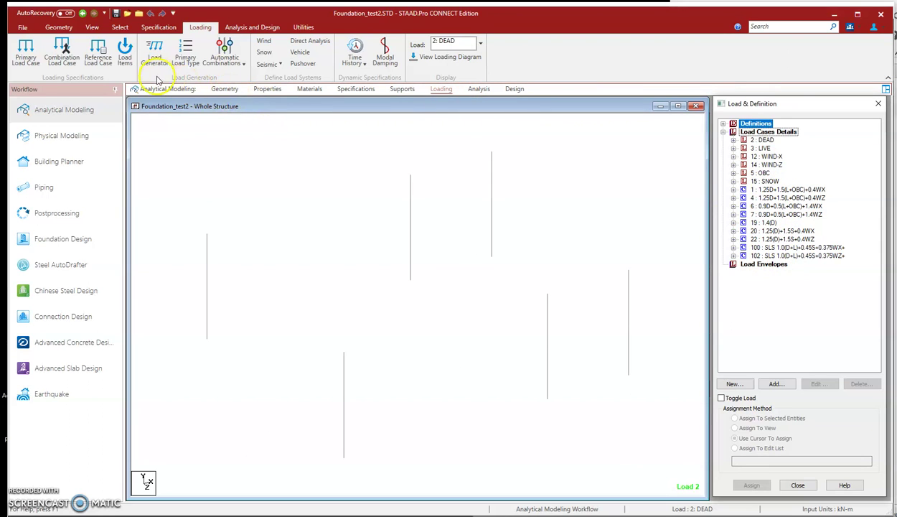
Step: Add a four-node wall plate between the two columns at X = 0, from Y = -0.6 m down to Y = -3.1 m
left_click(226, 89)
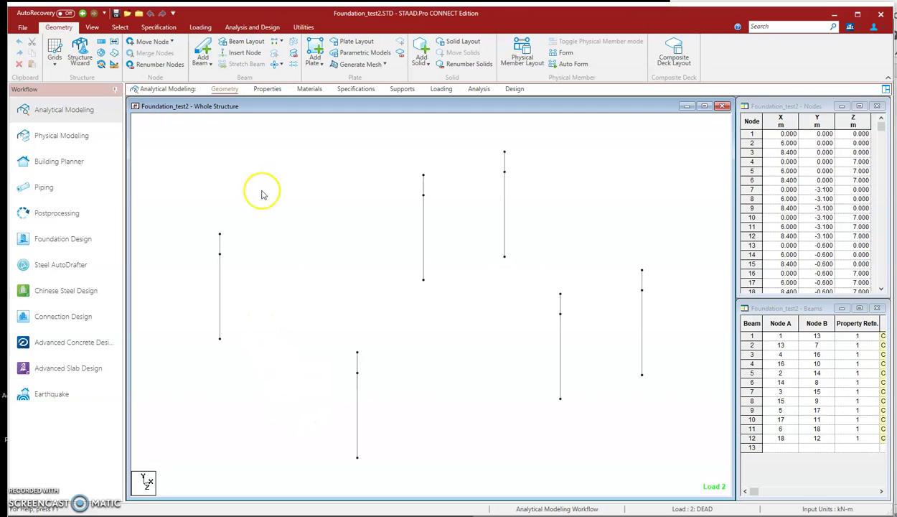
left_click(315, 51)
left_click(357, 372)
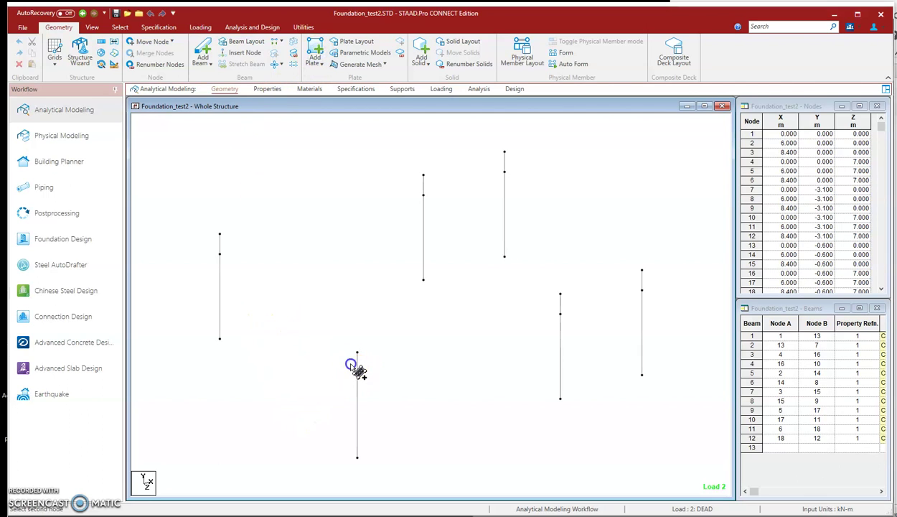
left_click(220, 253)
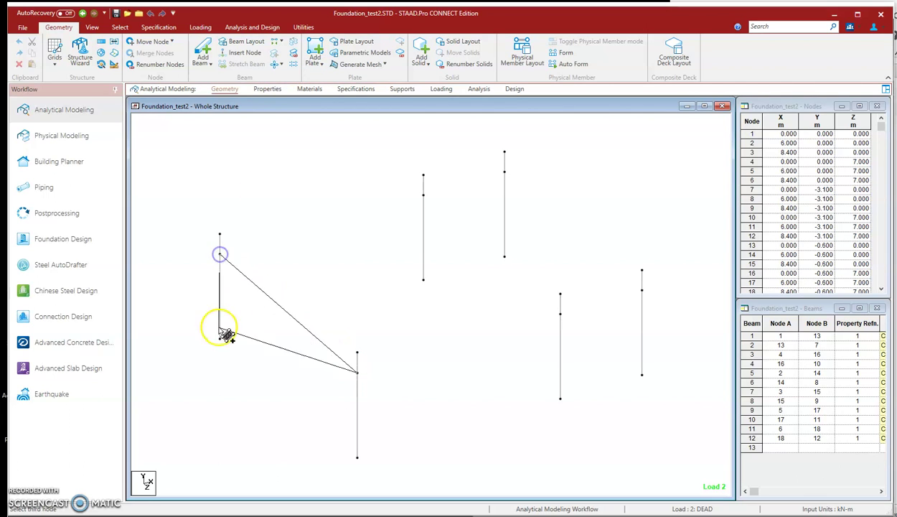
left_click(219, 339)
left_click(357, 456)
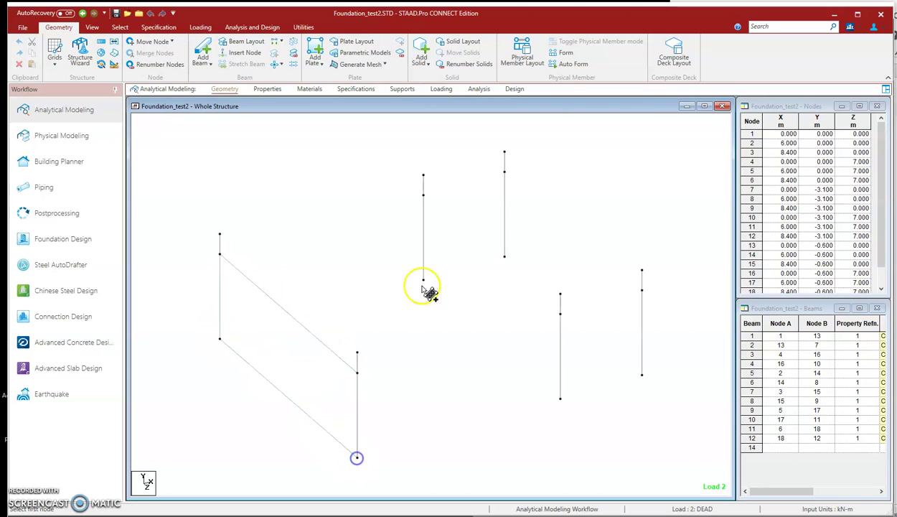
Step: Add a four-node wall plate along Z = 0 between the columns at X = 0 and X = 6 m
left_click(424, 195)
left_click(220, 253)
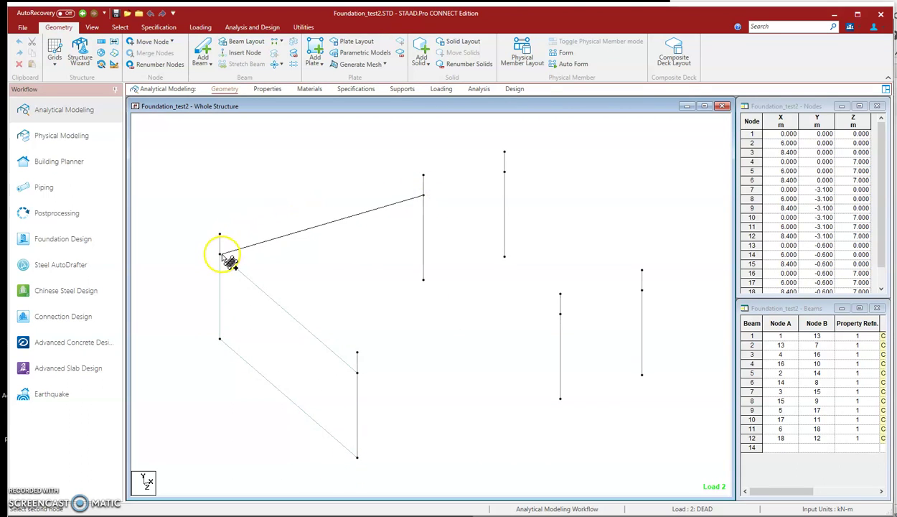
left_click(219, 338)
left_click(424, 280)
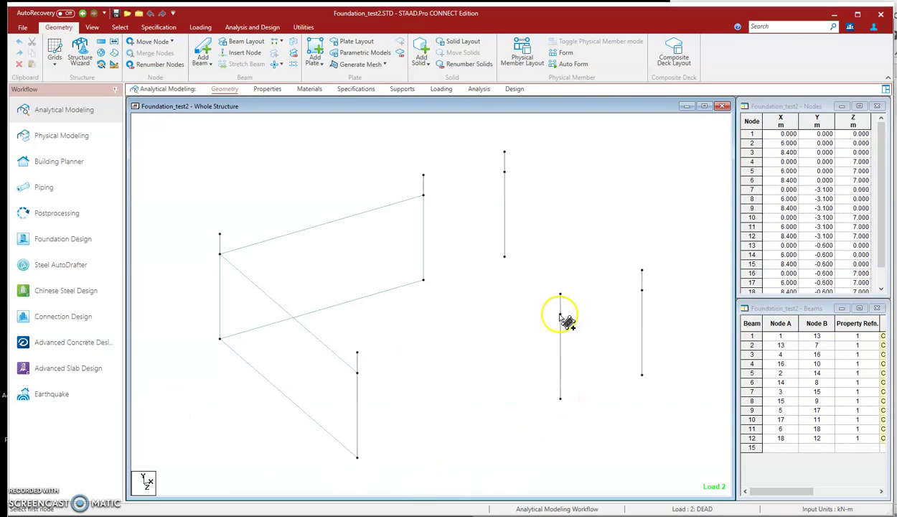
Step: Add a four-node wall plate between the two columns at X = 6 m, spanning from Z = 7 m to Z = 0
left_click(561, 313)
left_click(424, 196)
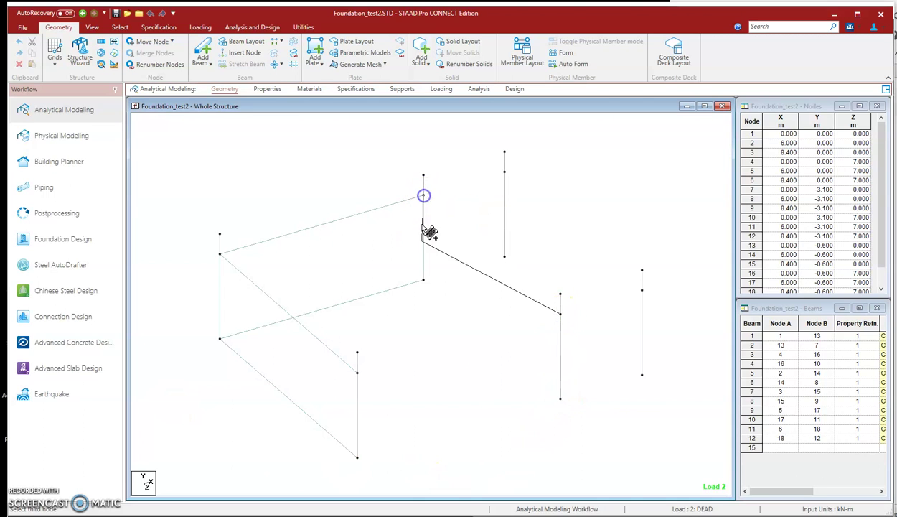
left_click(424, 280)
left_click(561, 398)
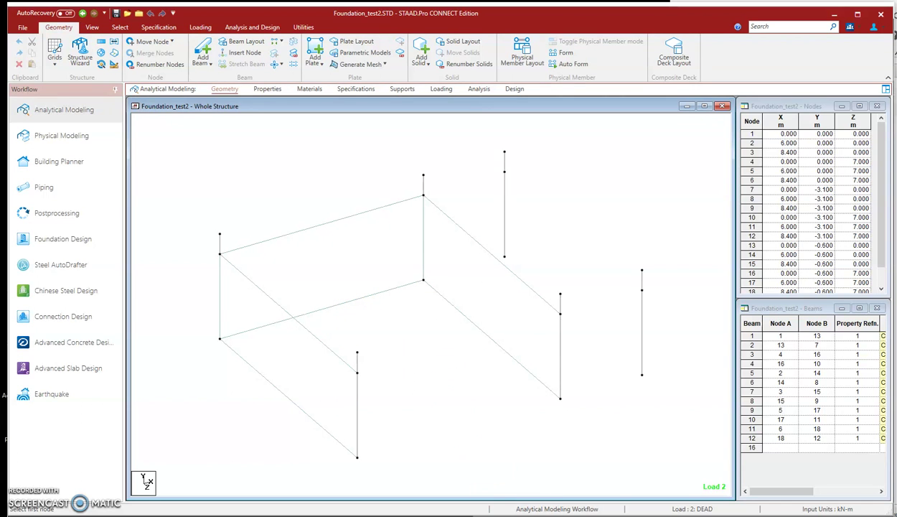
Step: Switch to the Foundation_Analysis model, run its analysis from the Analytical Modeling workflow, and continue to post-processing mode
mouse_move(557, 514)
left_click(502, 487)
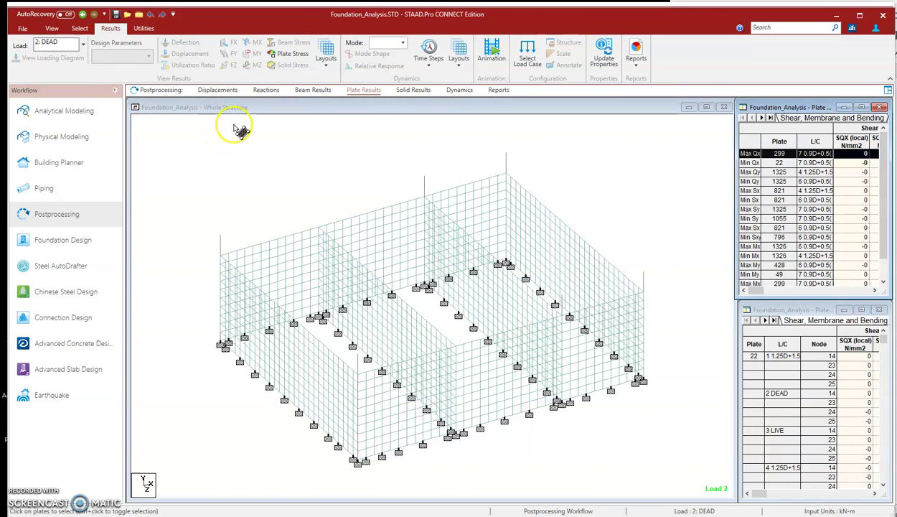
left_click(72, 113)
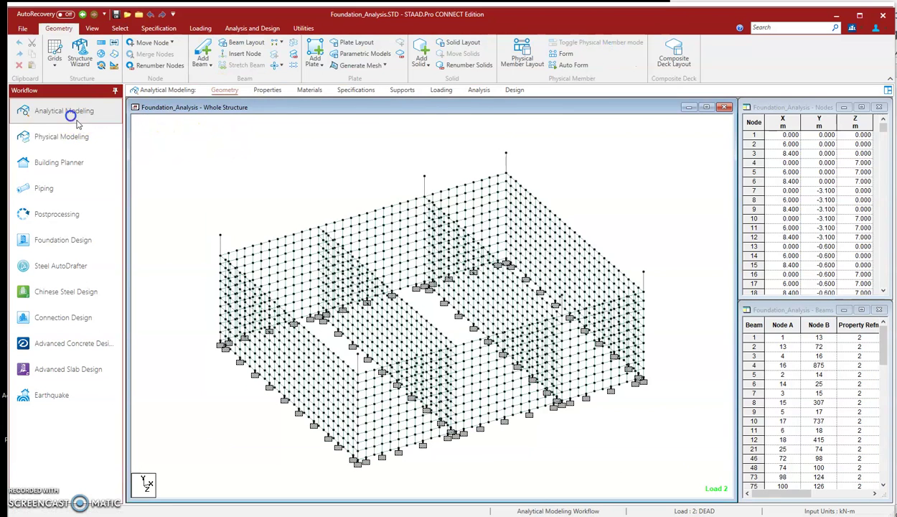
left_click(481, 93)
left_click(173, 54)
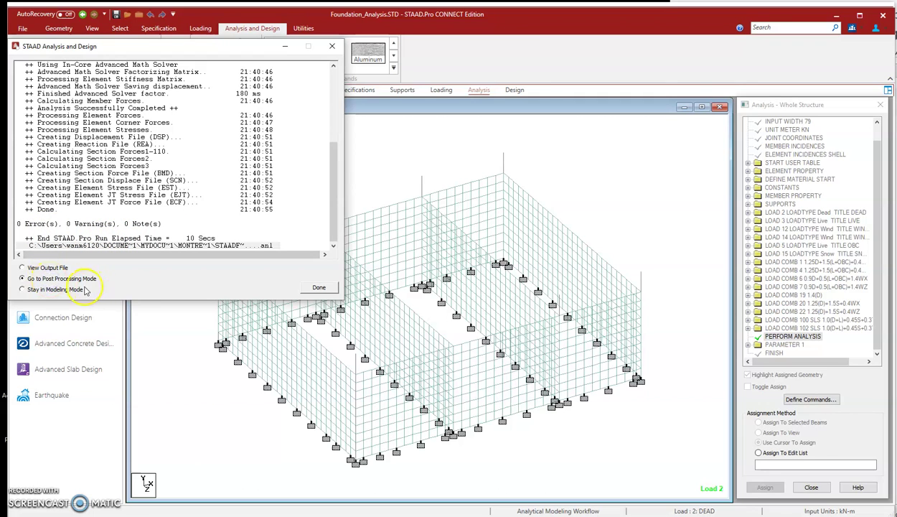
left_click(317, 289)
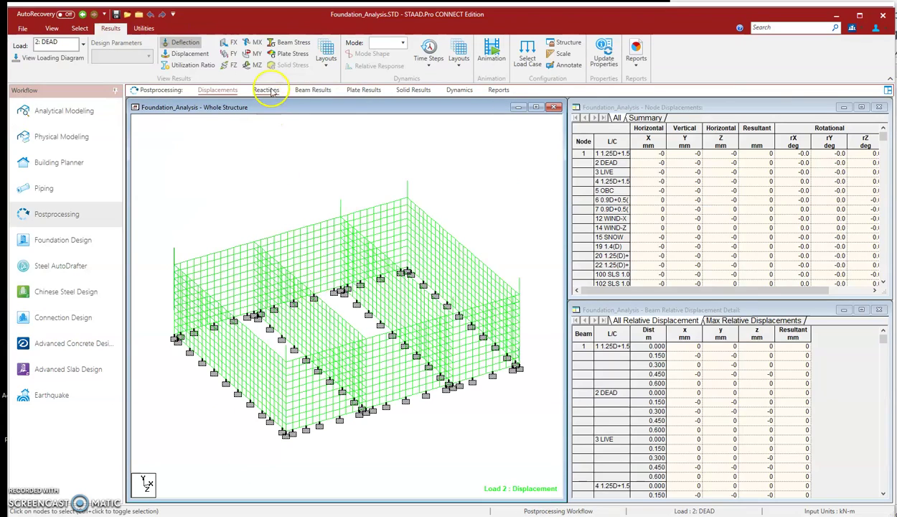
Step: Review the support reactions and the plate results, enlarging the plate center stress table and showing its shear, membrane and bending summary
left_click(266, 89)
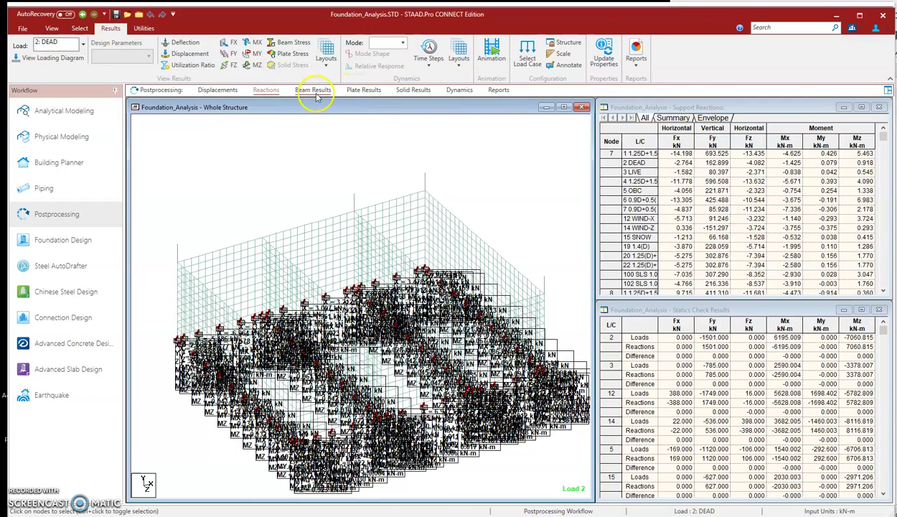
left_click(364, 90)
left_click(472, 416)
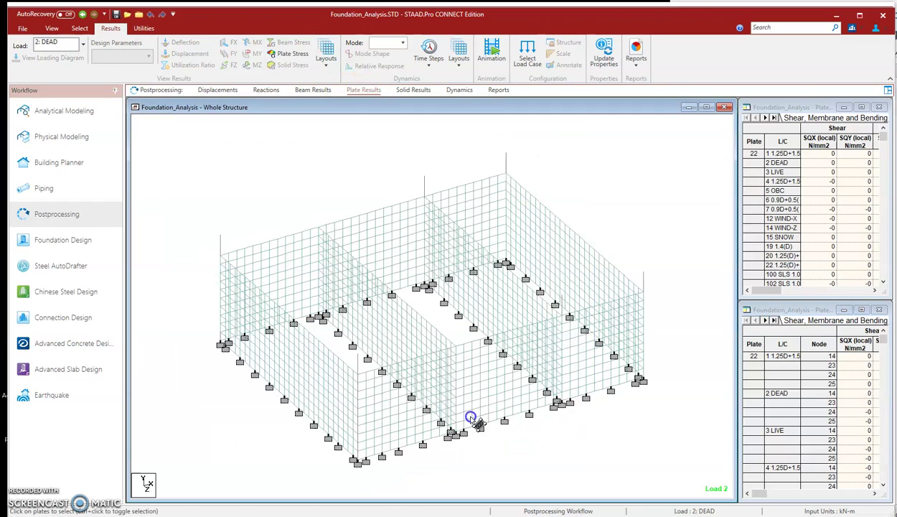
left_click_drag(739, 205, 381, 209)
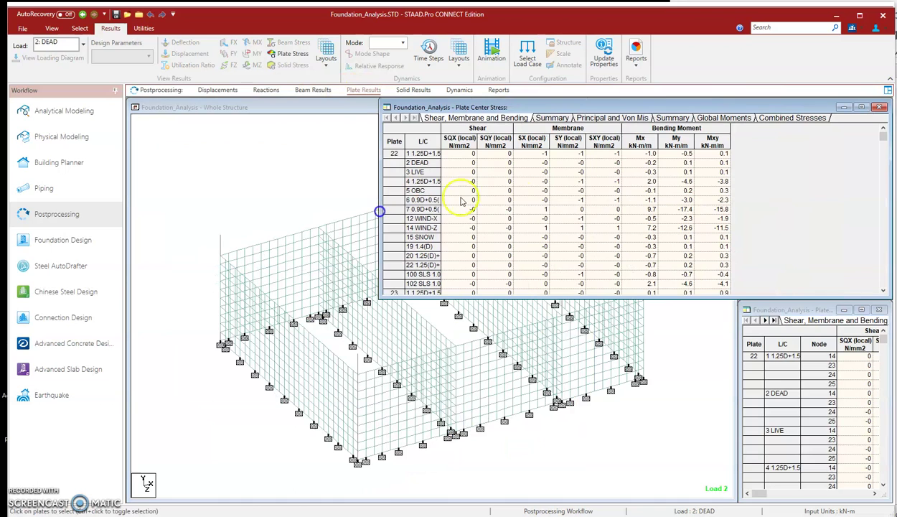
left_click(552, 119)
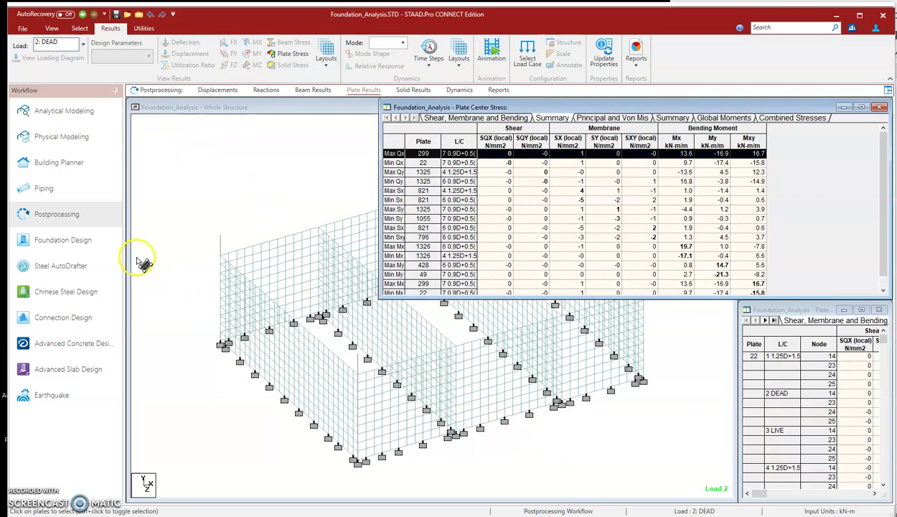
Step: In the Foundation Design workflow, include all load combinations from 1 through 102 in the design, leaving out the primary load cases
left_click(51, 244)
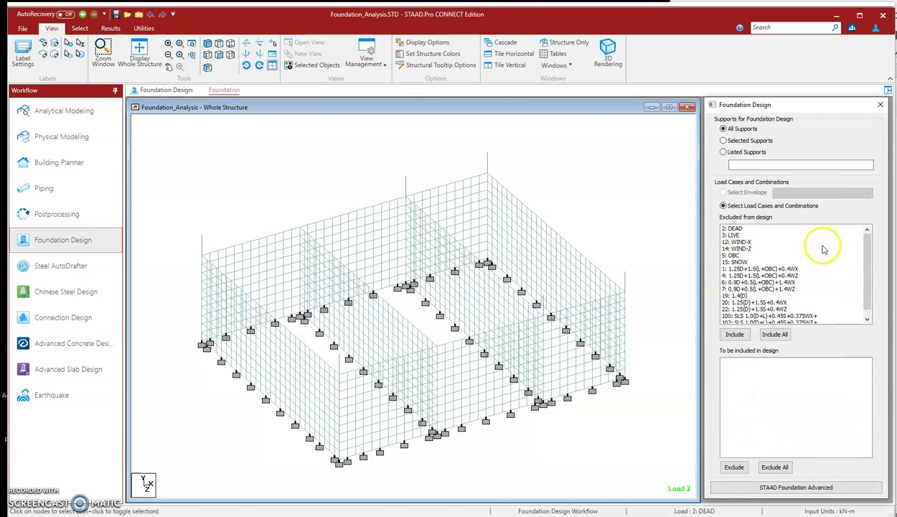
left_click(774, 270)
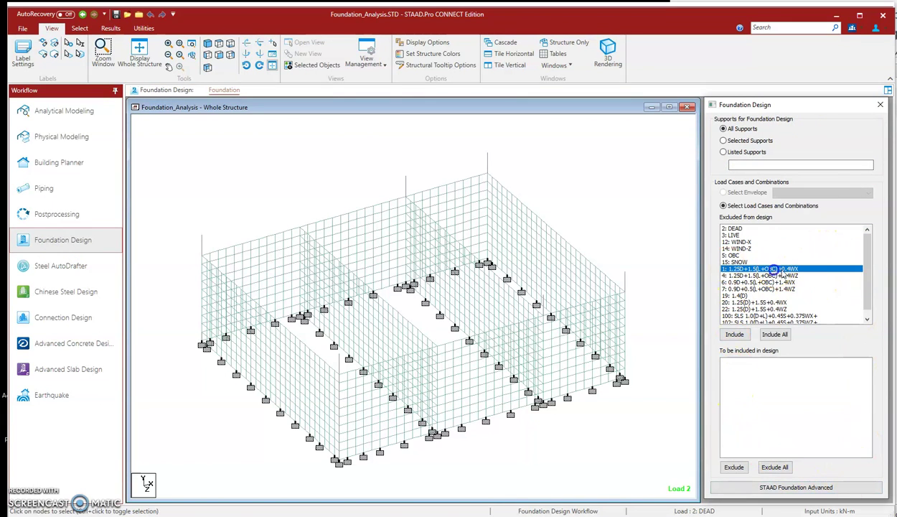
left_click_drag(865, 273, 868, 301)
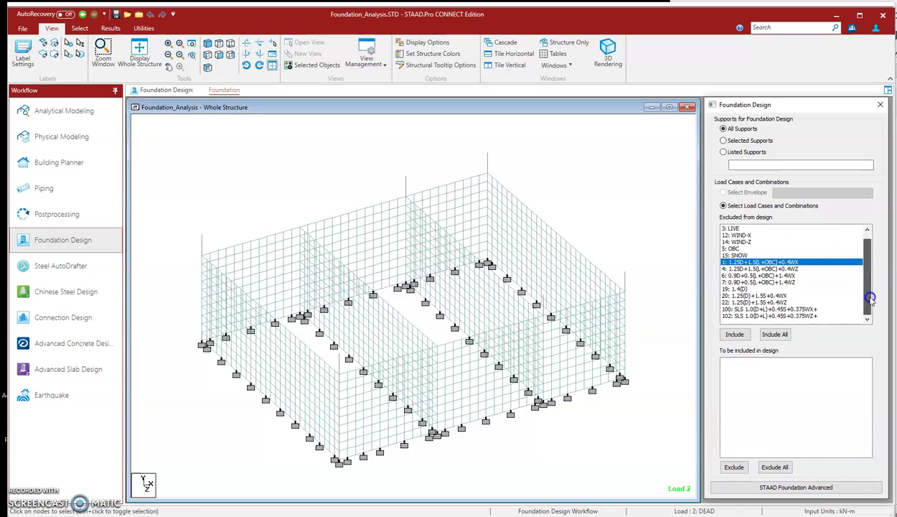
left_click(775, 316, "shift")
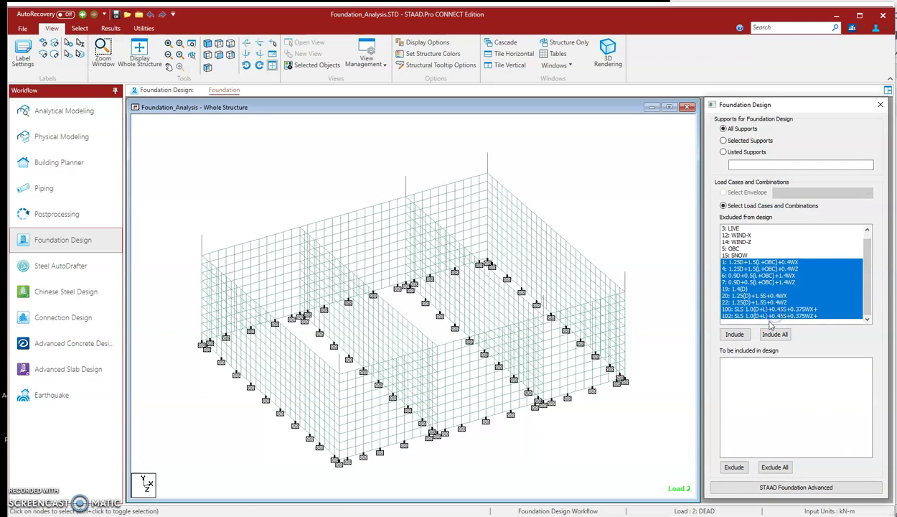
left_click(734, 335)
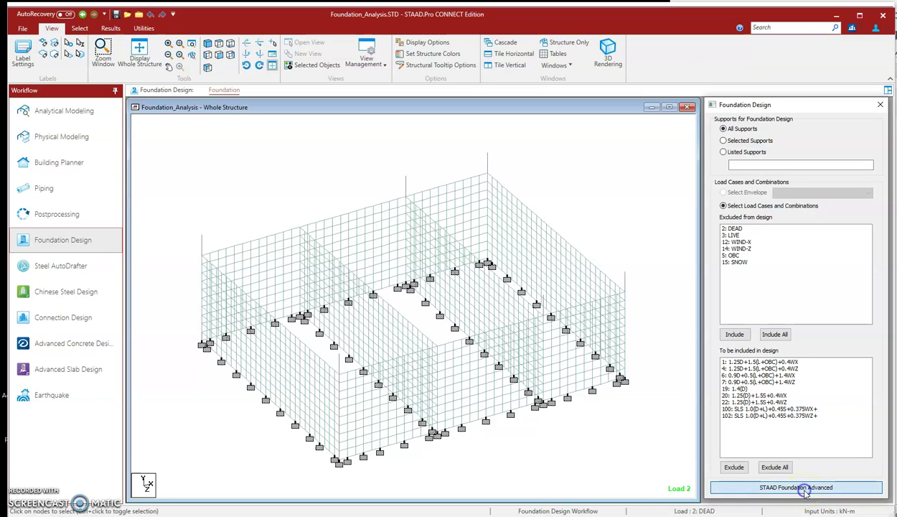
Step: Transfer the model to STAAD Foundation Advanced, accepting the preset billing project, bring its whole window into view and expand Job Setup
left_click(777, 487)
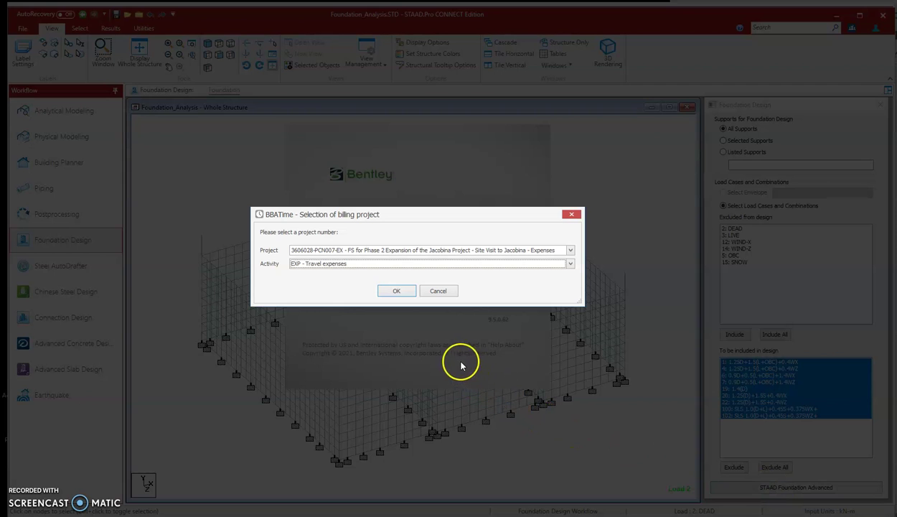
left_click(399, 290)
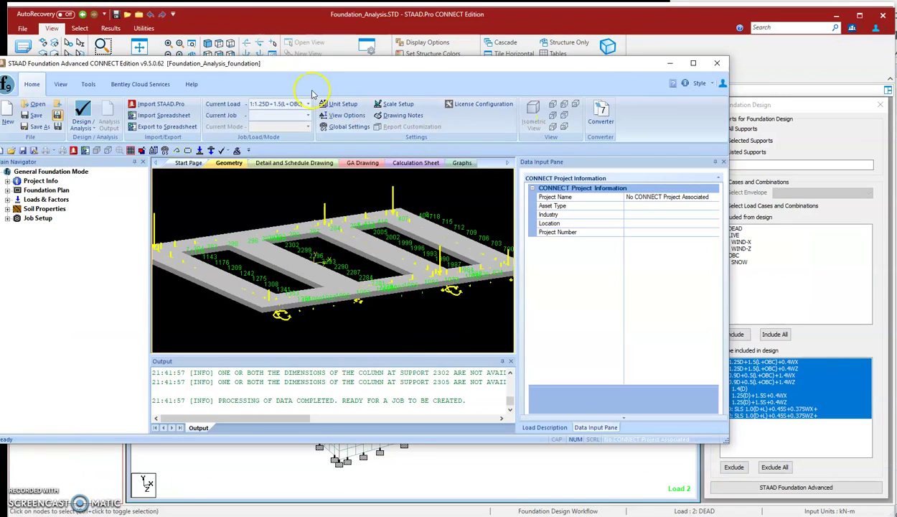
left_click_drag(310, 67, 359, 2)
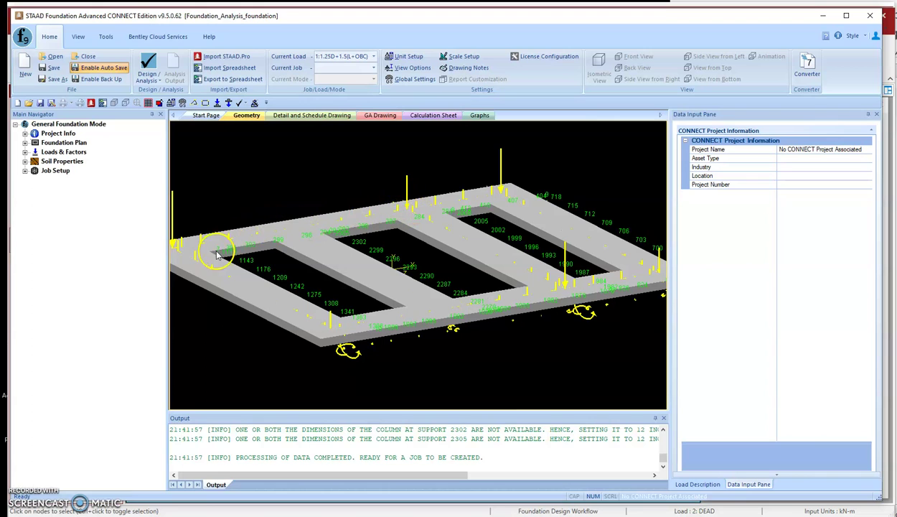
left_click(25, 171)
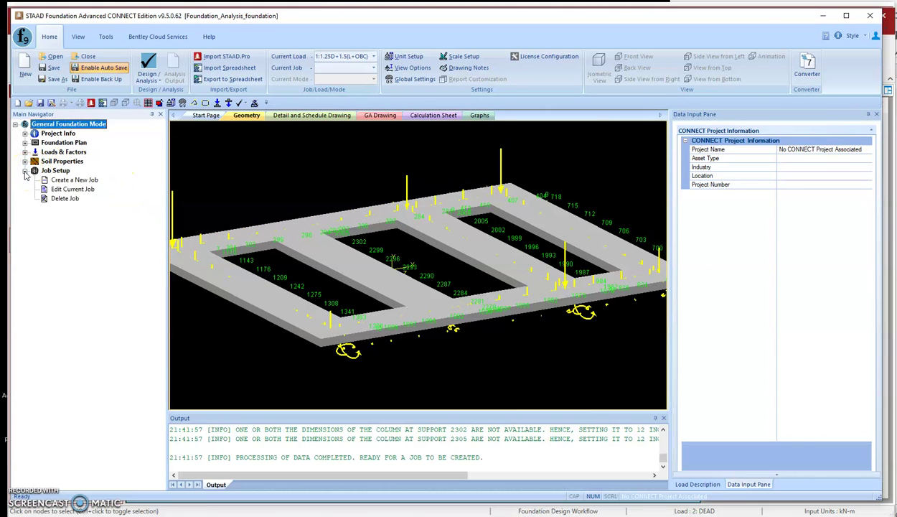
Step: Start a new foundation job named f-1 with job type Mat, the Canadian design code and SI default units
left_click(68, 180)
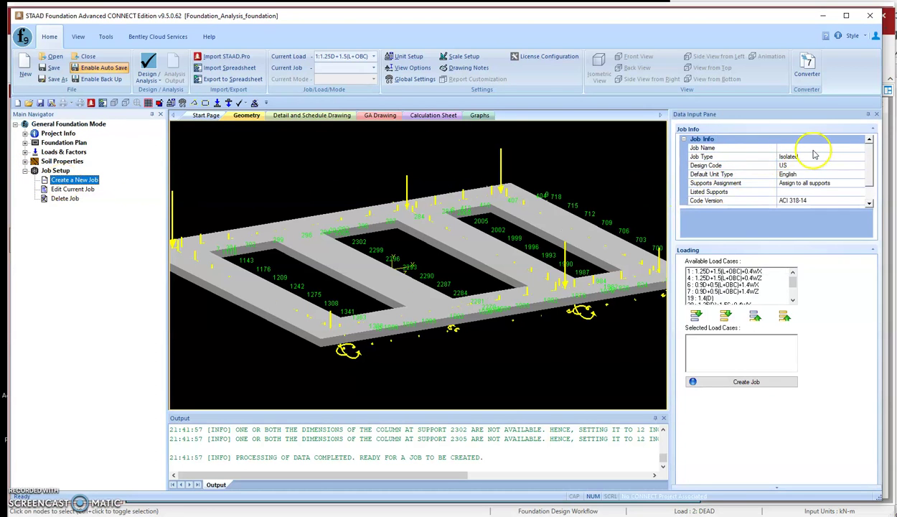
left_click(811, 149)
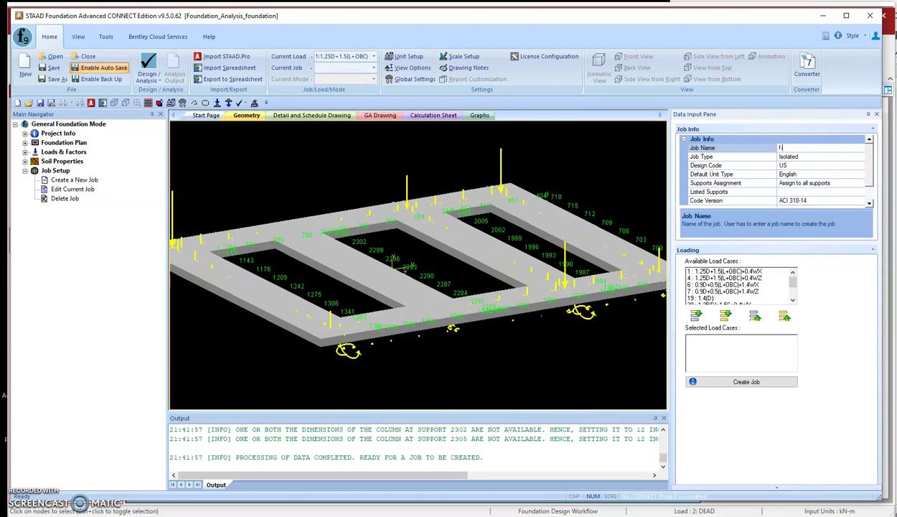
left_click(816, 158)
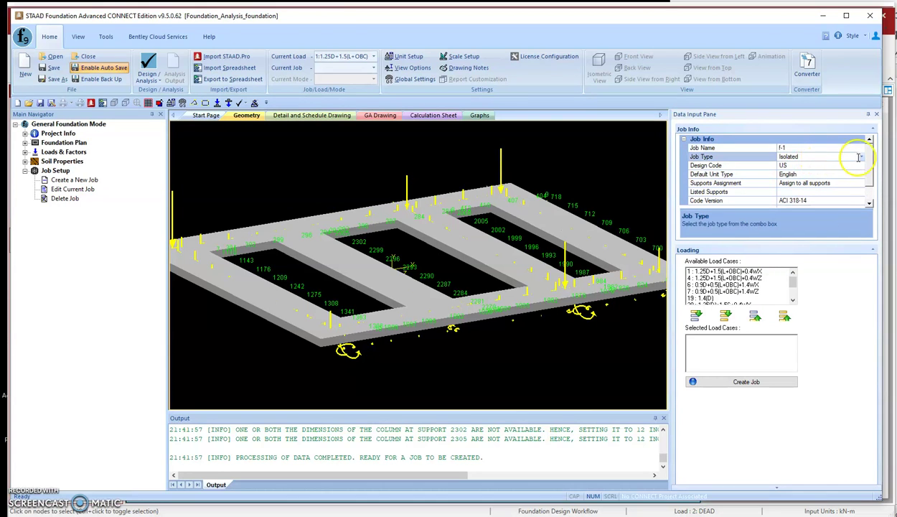
left_click(861, 157)
left_click(816, 179)
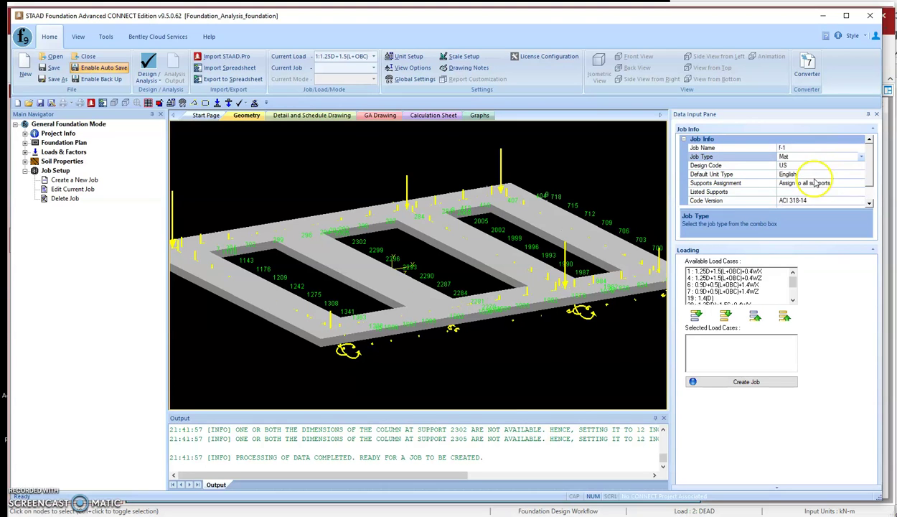
left_click(860, 166)
left_click(860, 169)
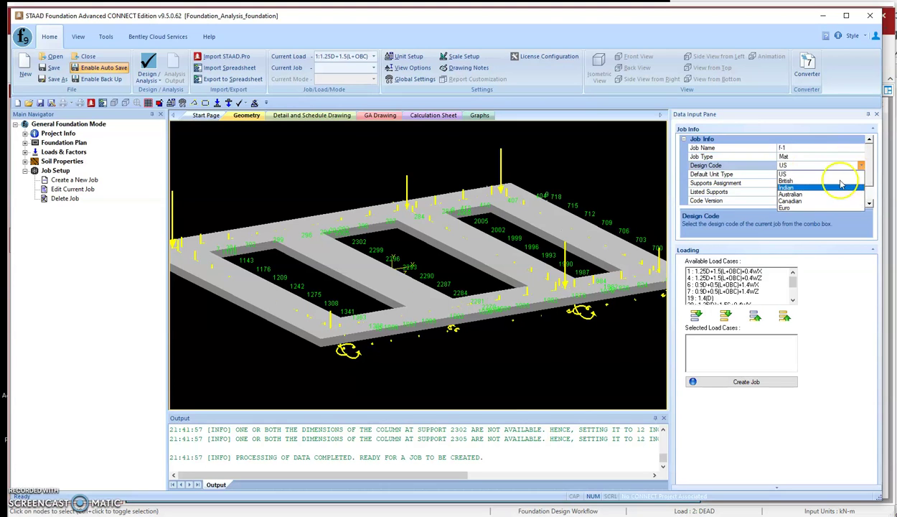
left_click(820, 195)
left_click(820, 175)
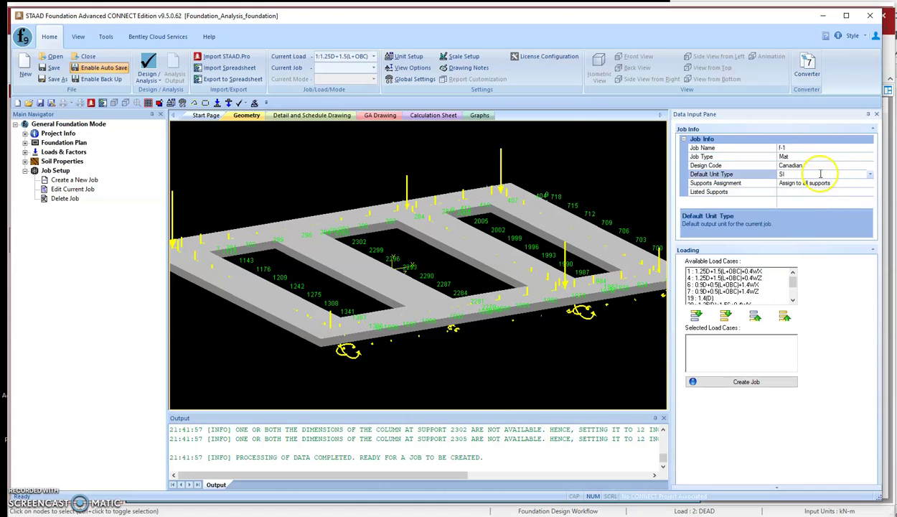
Step: Include all available load cases in job f-1 and create the job
left_click(726, 316)
left_click(736, 382)
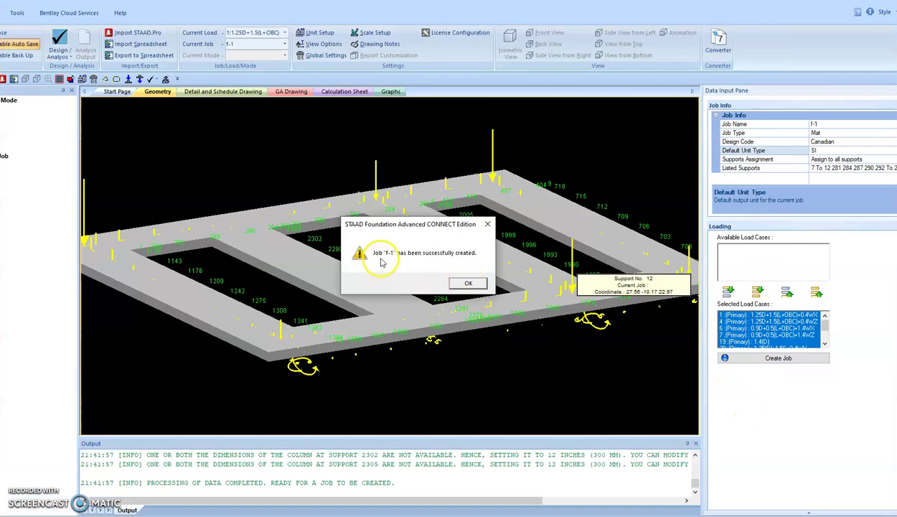
left_click(468, 282)
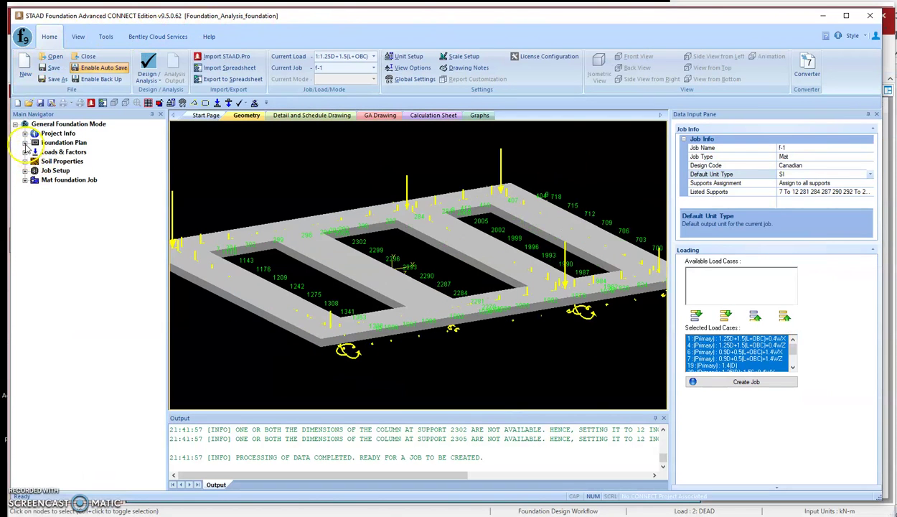
Step: Under Loads & Factors, classify load cases 1 through 22 together as Ultimate
left_click(26, 152)
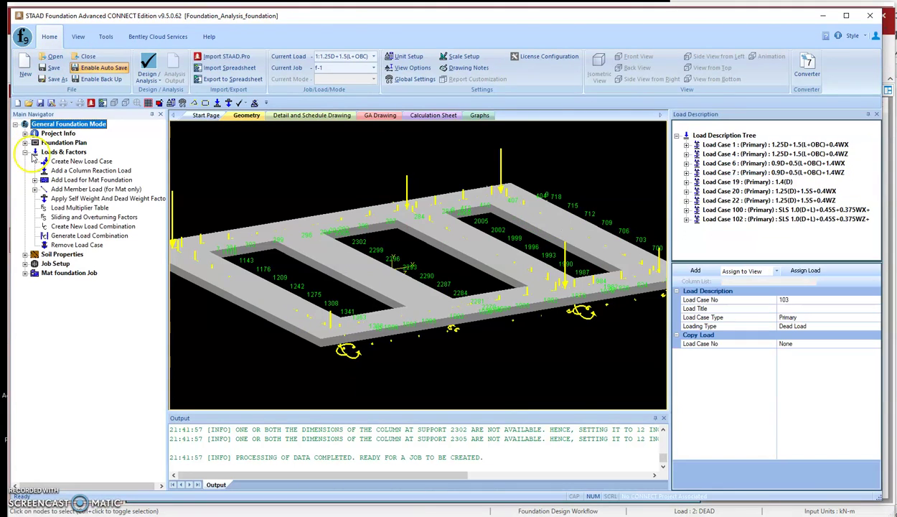
left_click(757, 145)
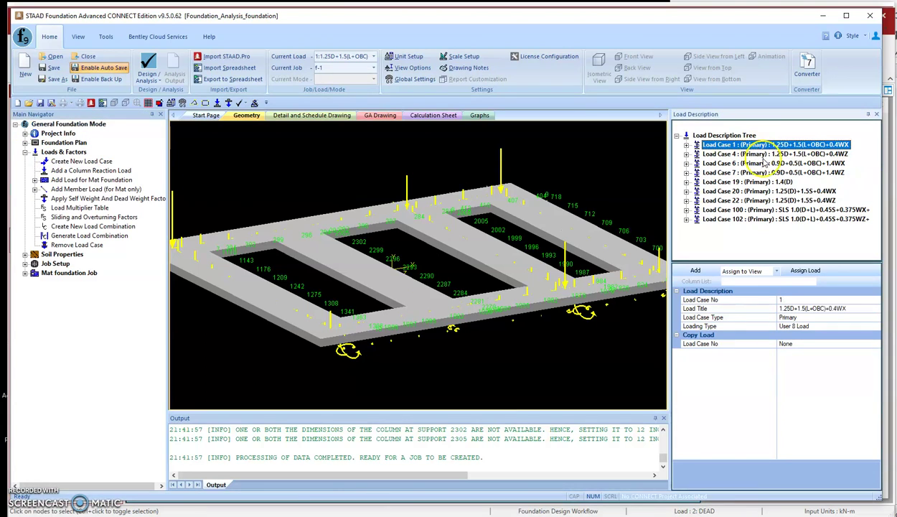
left_click(772, 202, "shift")
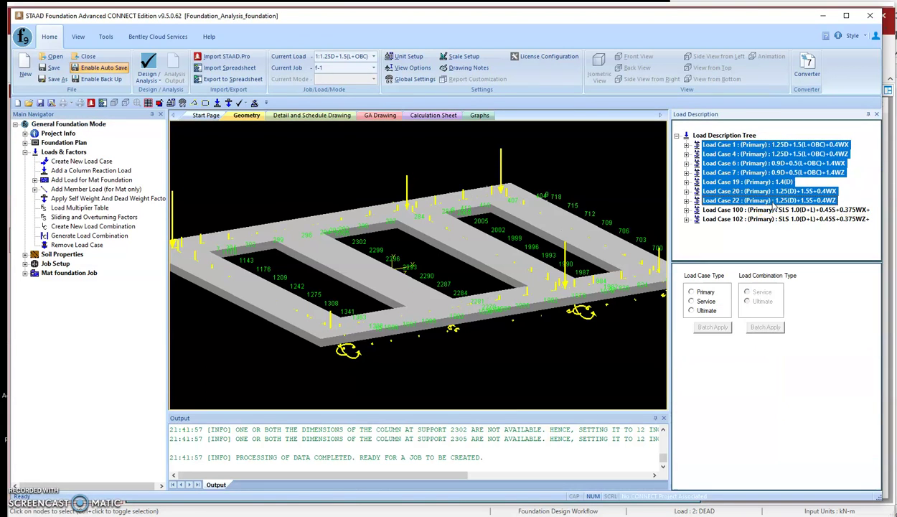
left_click(706, 313)
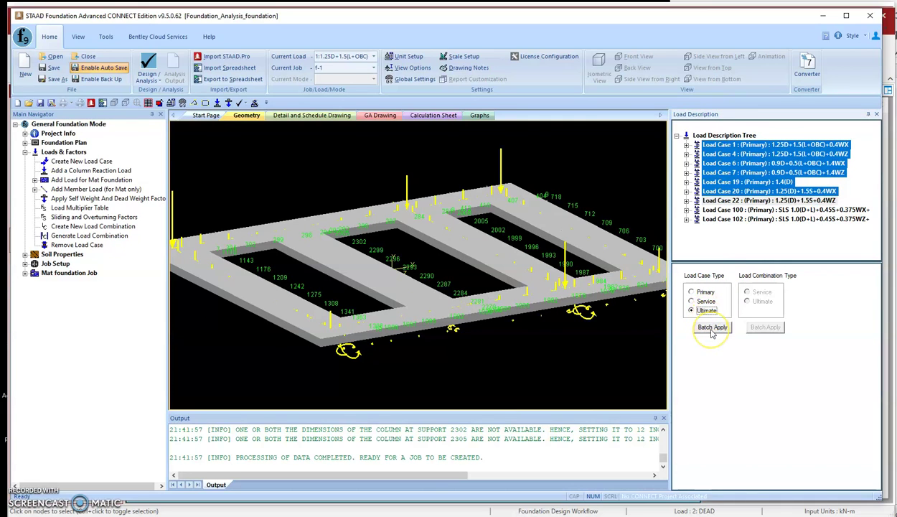
left_click(713, 328)
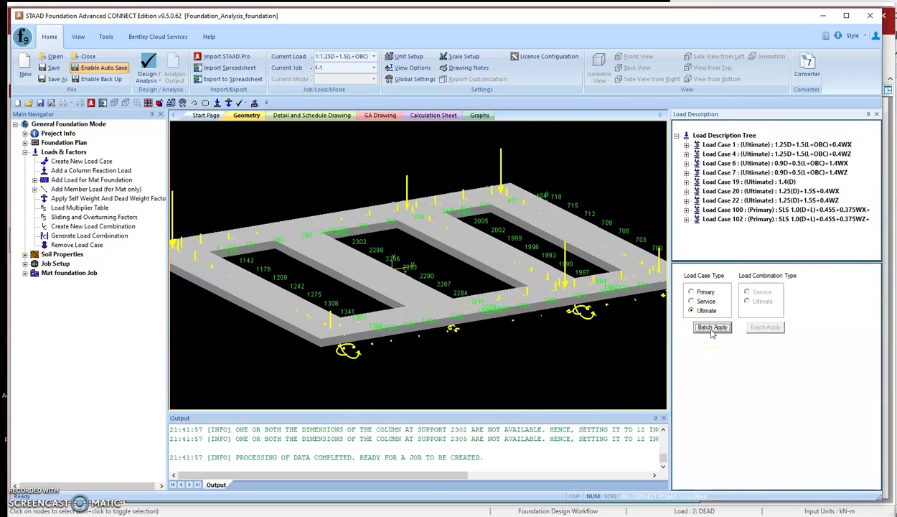
Step: Classify the SLS load cases 100 and 102 together as Service
left_click(747, 219)
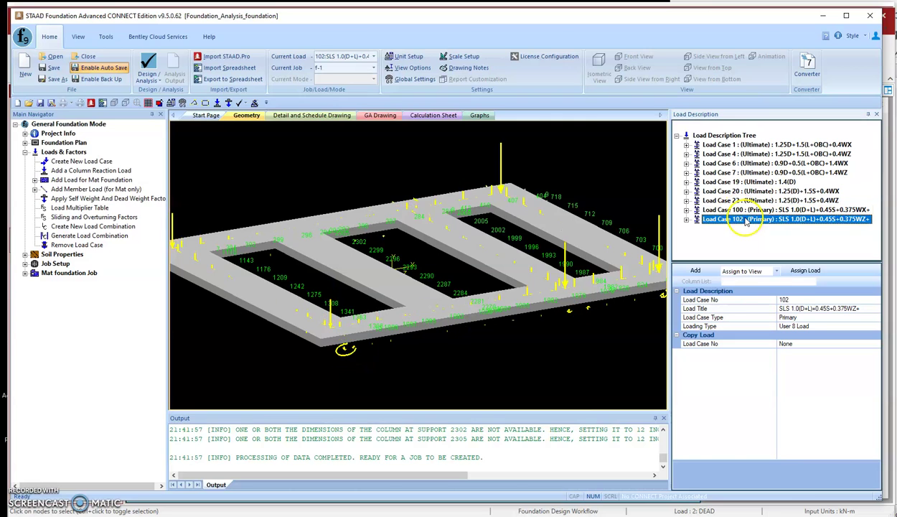
left_click(707, 303)
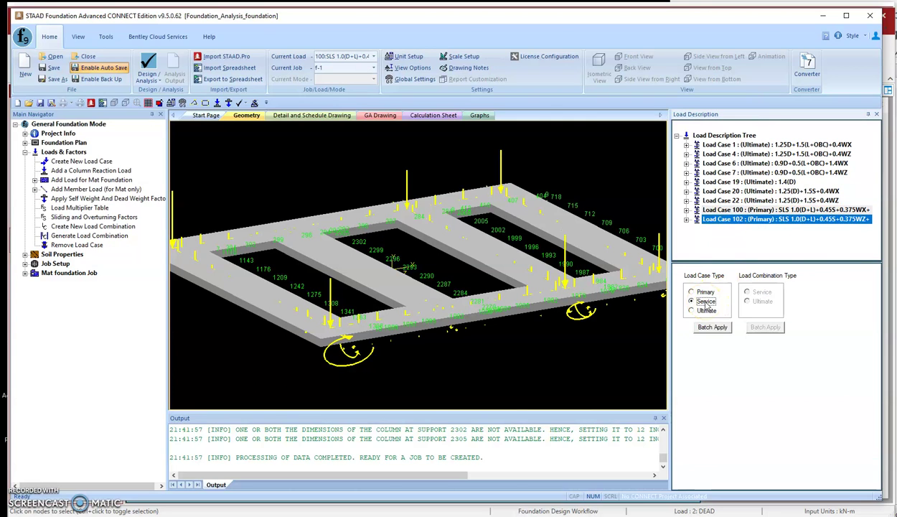
left_click(714, 327)
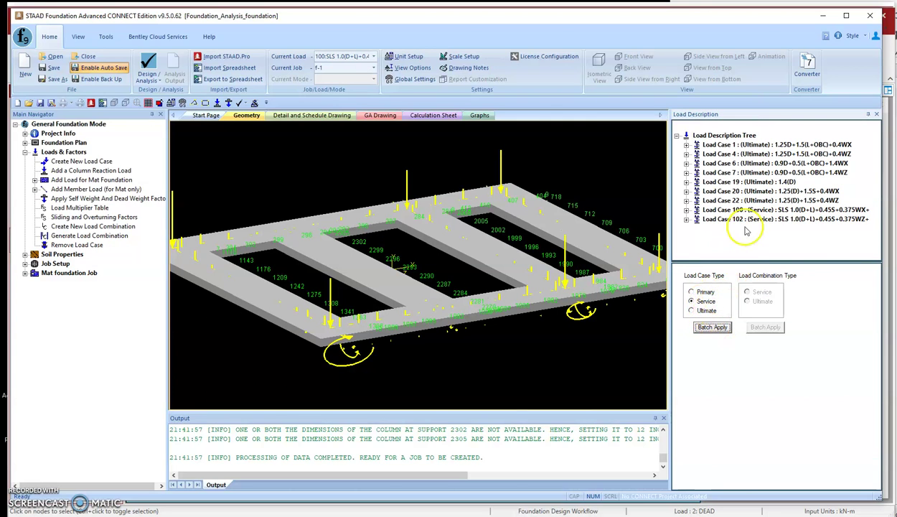
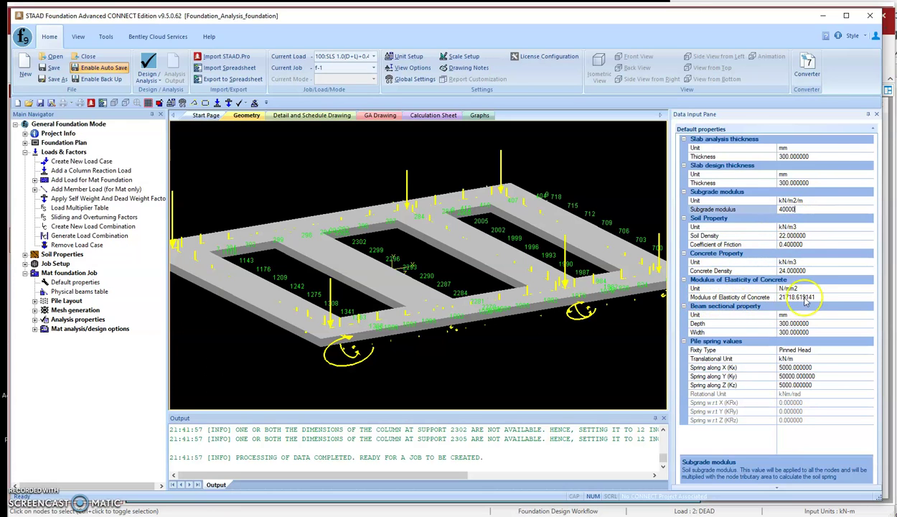
Step: Set the mat job's default modulus of elasticity of concrete to 30000 N/mm2
left_click(775, 300)
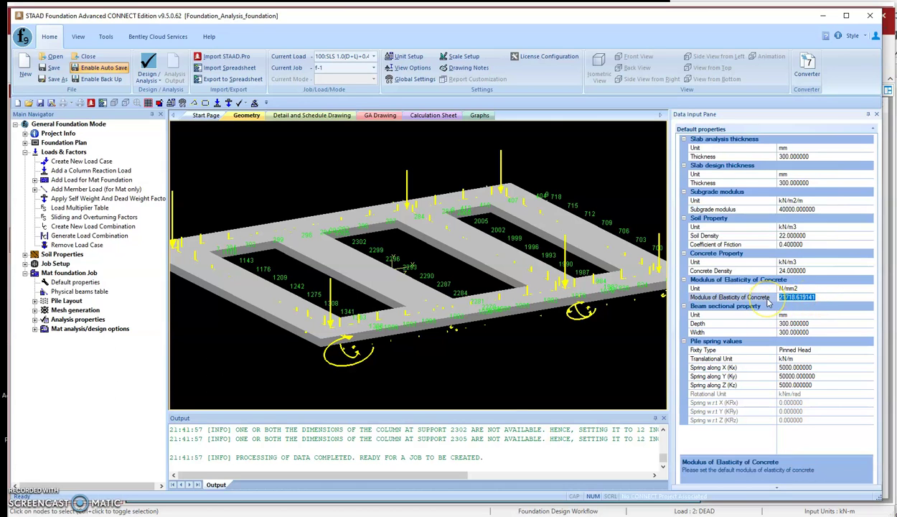
type("30000")
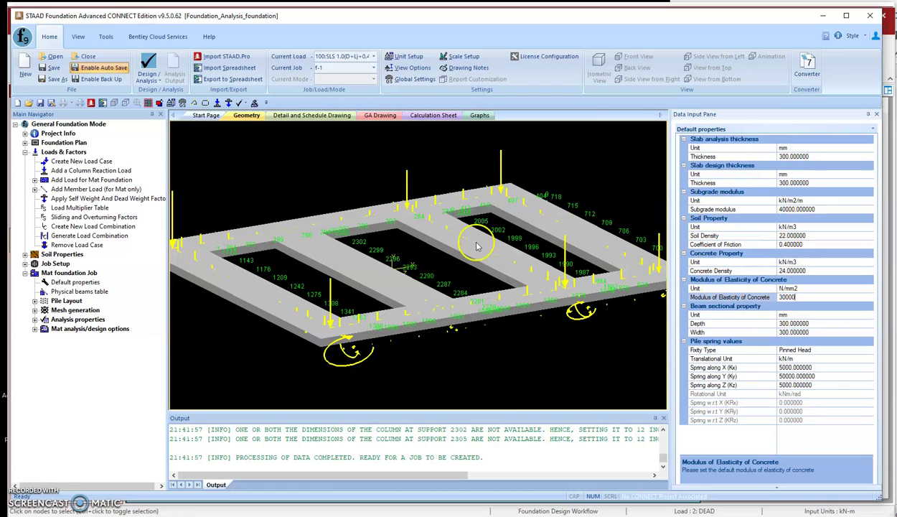
Step: Begin a polyline meshing region named mat-1 and generate its coordinate table for 4 boundary points
left_click(35, 329)
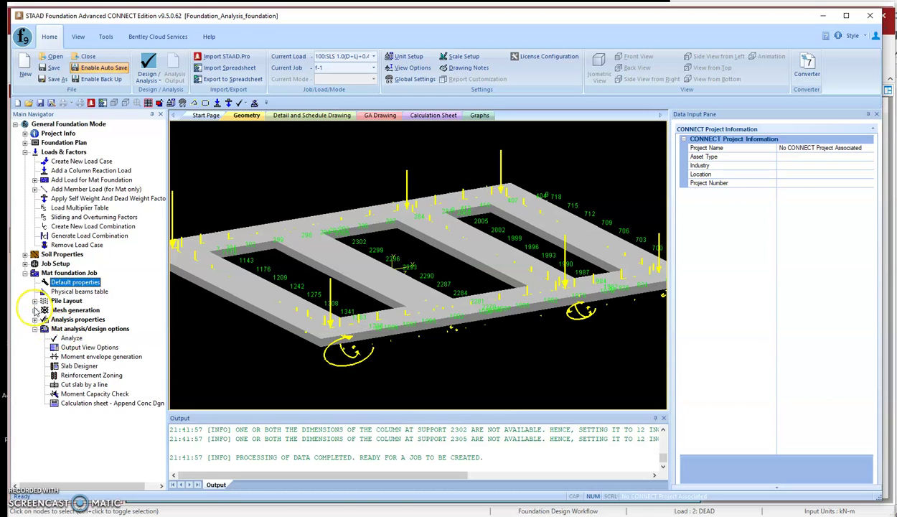
left_click(35, 310)
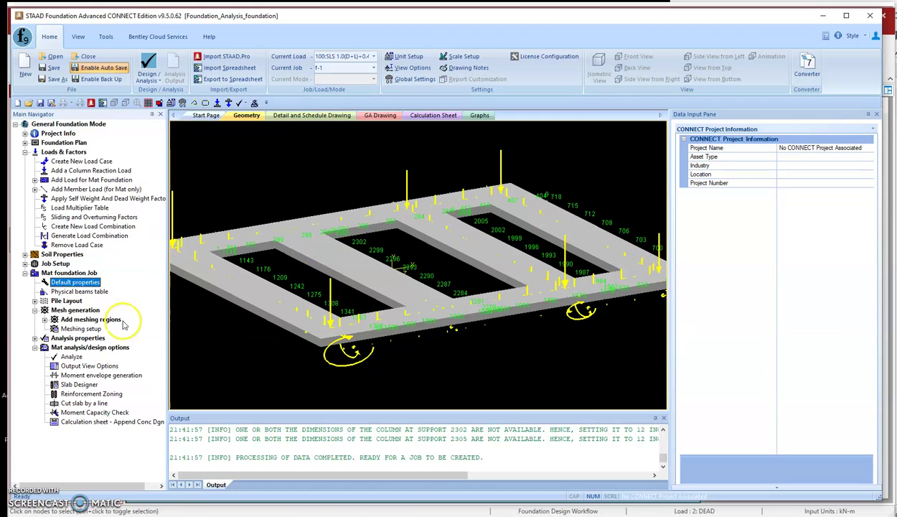
left_click(44, 320)
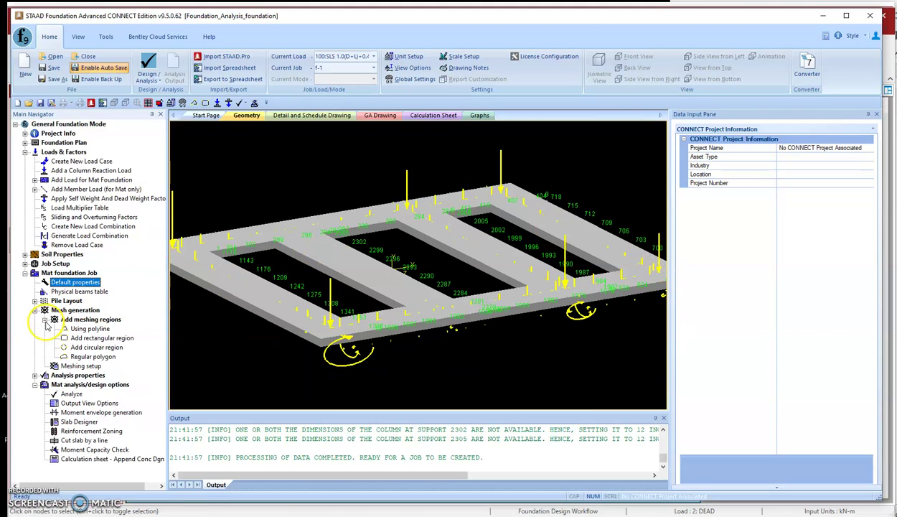
left_click(89, 329)
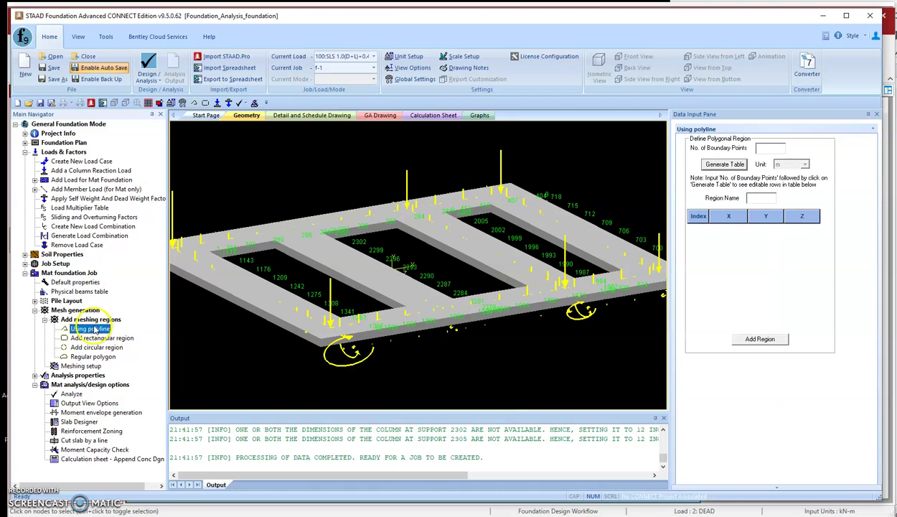
left_click(761, 148)
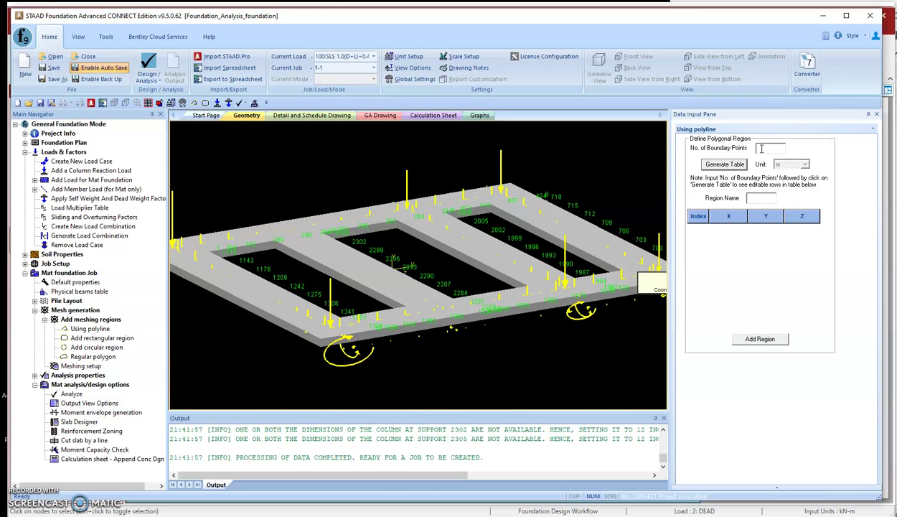
type("4")
left_click(725, 164)
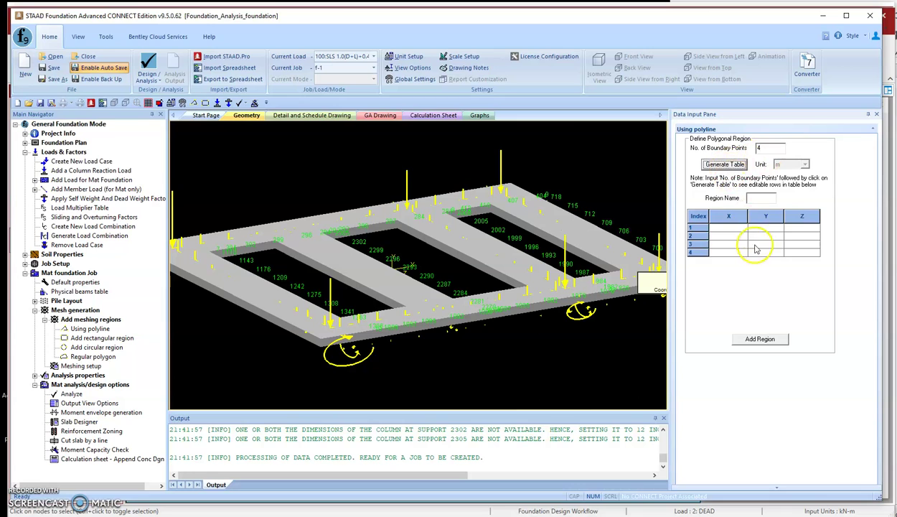
left_click(760, 200)
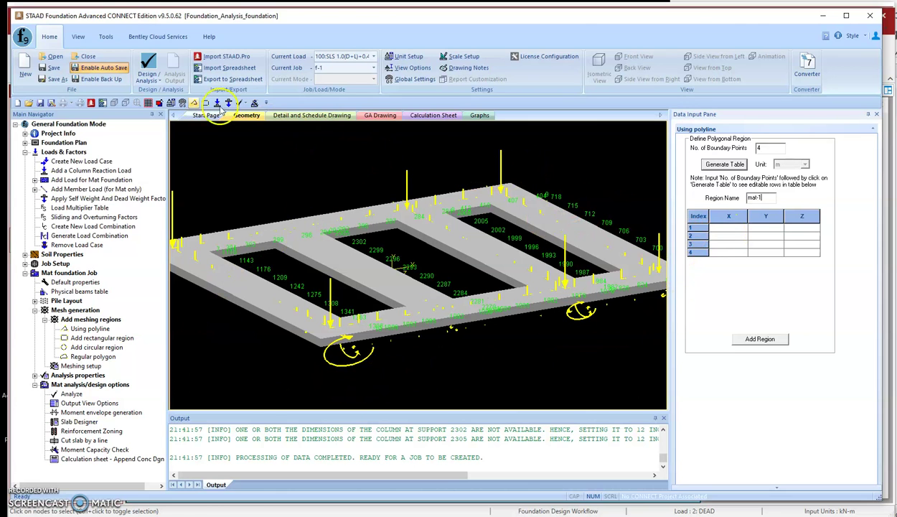
Step: Hide the output pane and show the foundation model in plan from the top
left_click(78, 37)
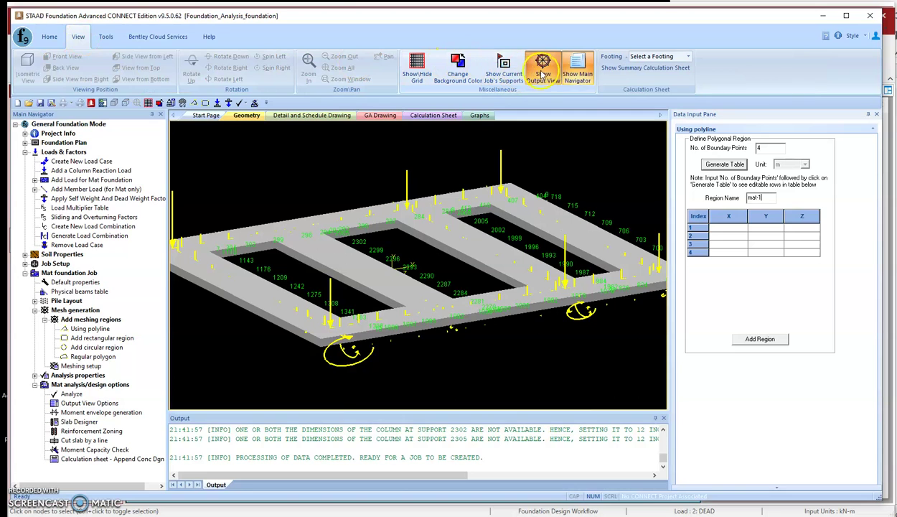
left_click(543, 74)
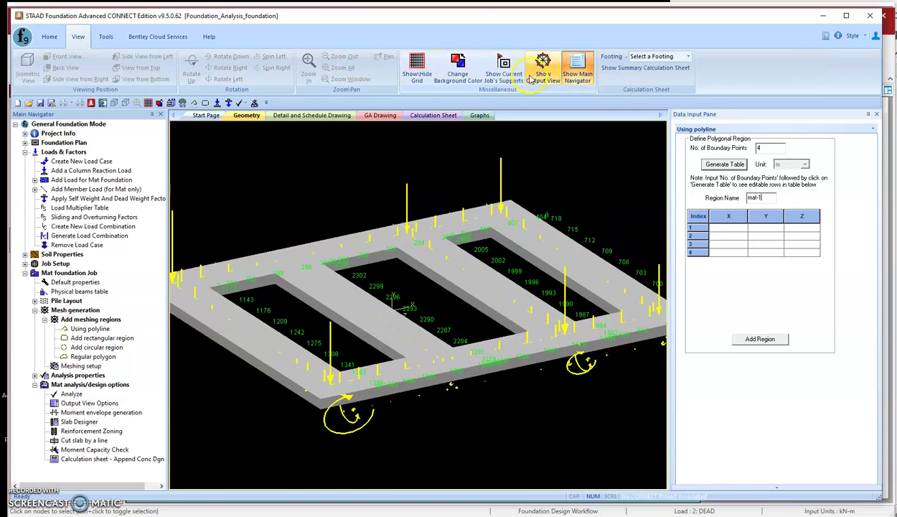
left_click(263, 190)
left_click(136, 67)
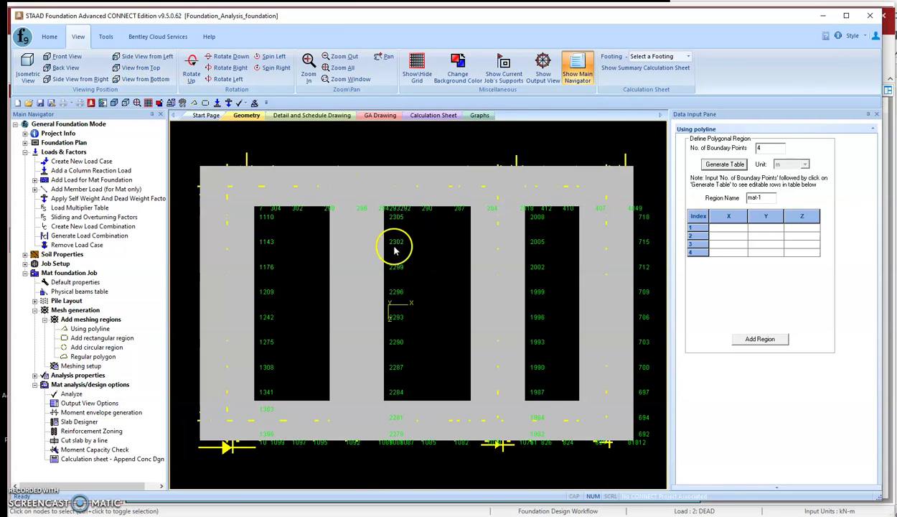
Step: Define mat-1's corners as (-1.2, -3.1, -1.2), (-1.2, -3.1, 8.2), (9.6, -3.1, 8.2) and (9.6, -3.1, -1.2), and add the region
left_click(740, 236)
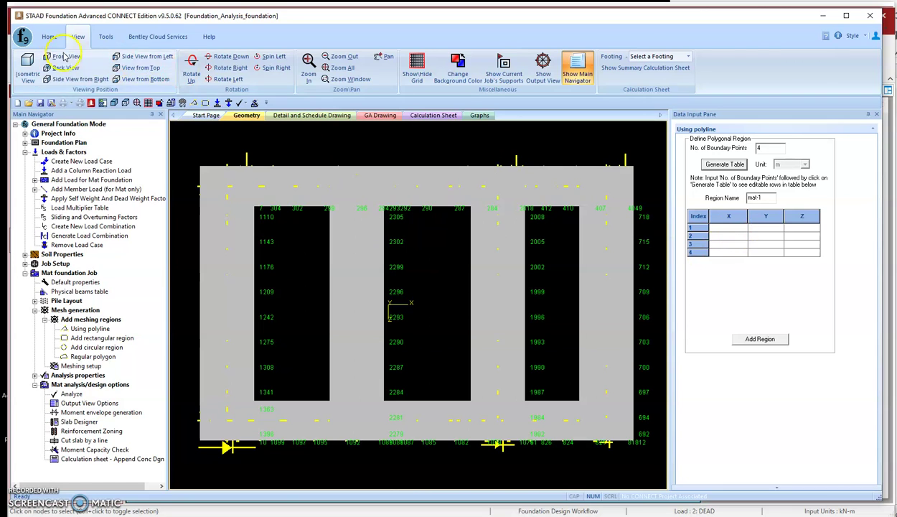
left_click(49, 36)
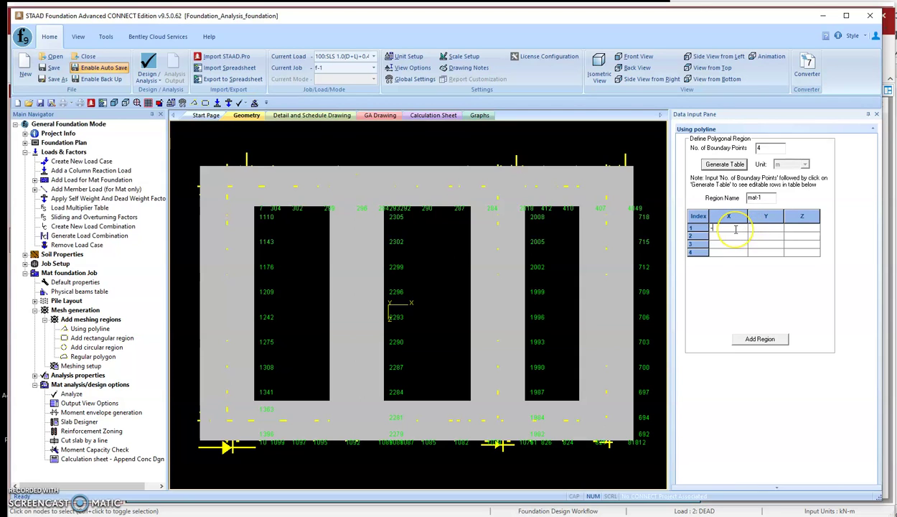
left_click(771, 256)
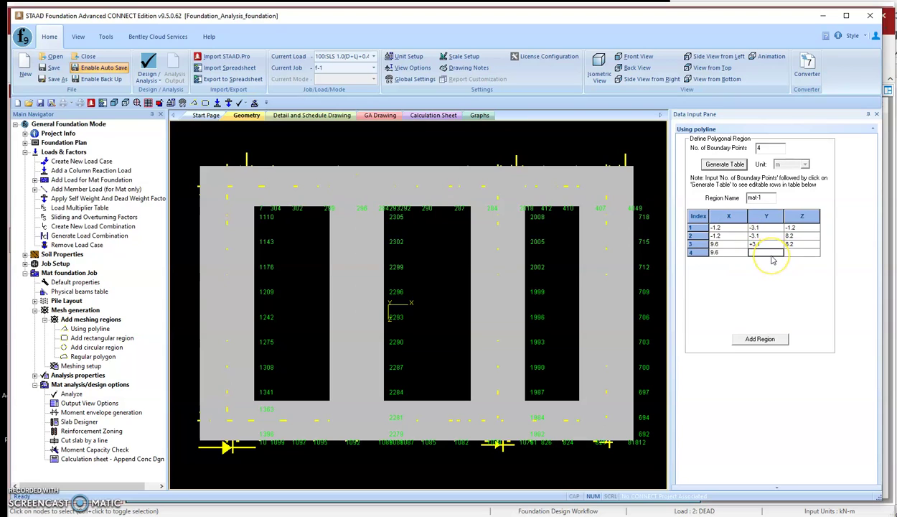
left_click(768, 253)
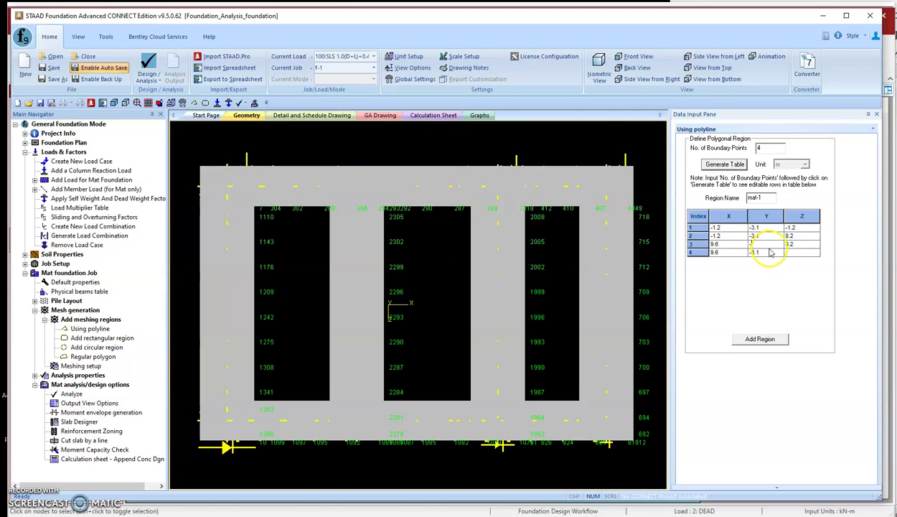
left_click(797, 253)
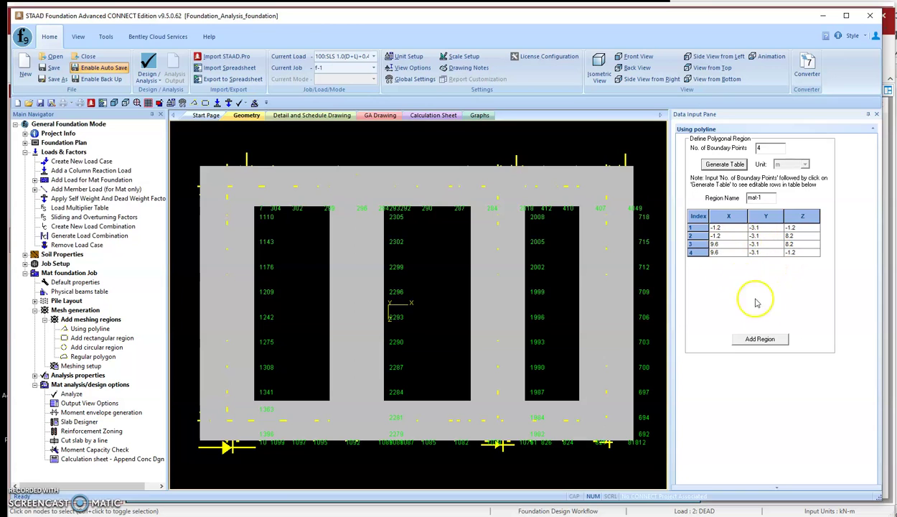
left_click(774, 344)
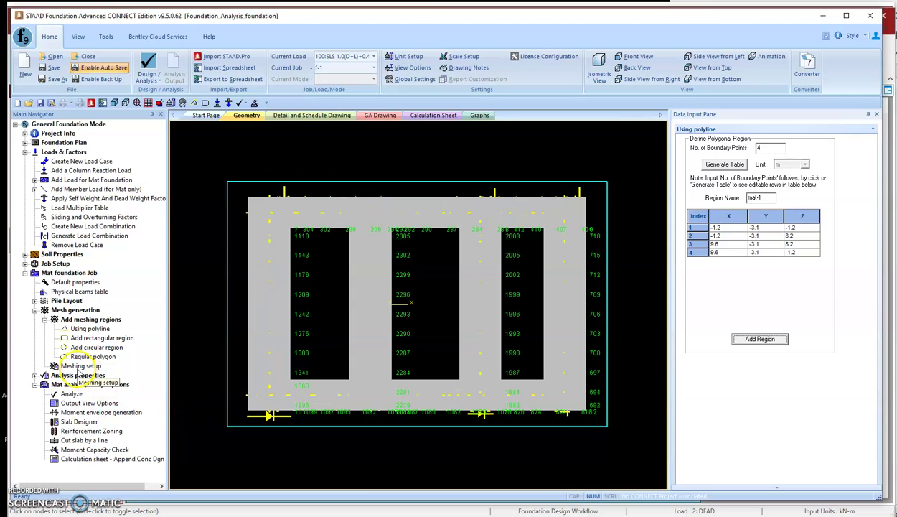
Step: Add mat-1 as the meshing boundary and generate a mixed quad and triangle mesh with a 300 mm target maximum size
left_click(81, 368)
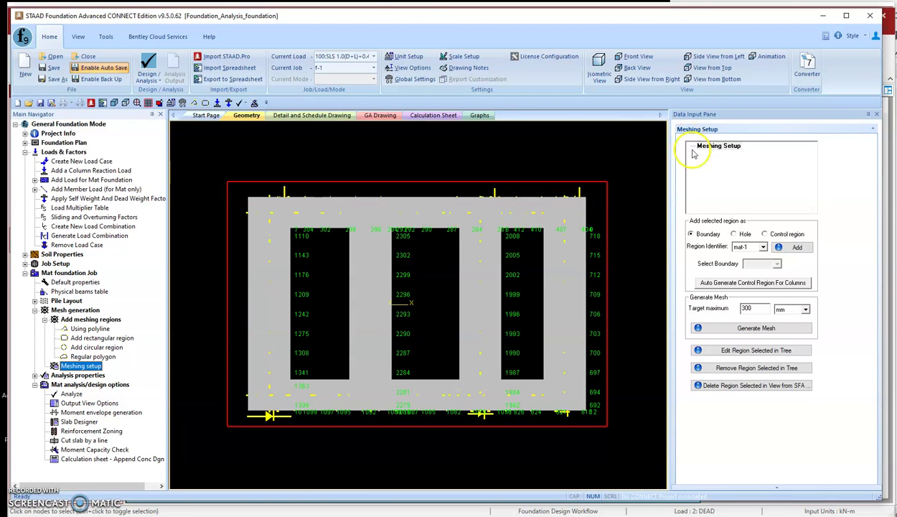
left_click(796, 249)
left_click(715, 155)
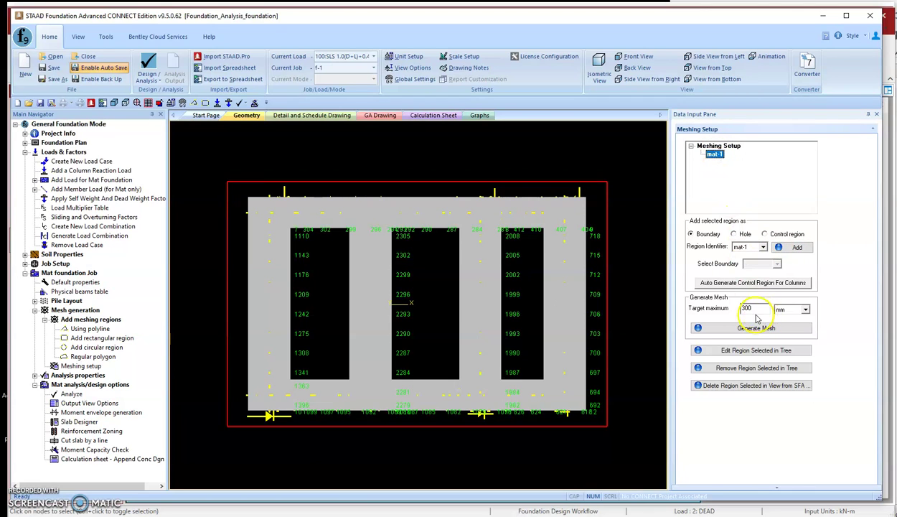
left_click(742, 332)
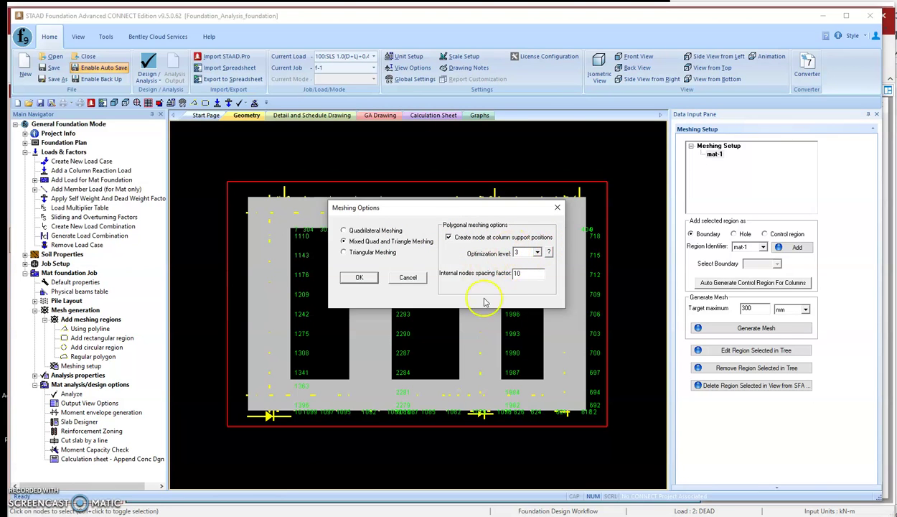
left_click(361, 279)
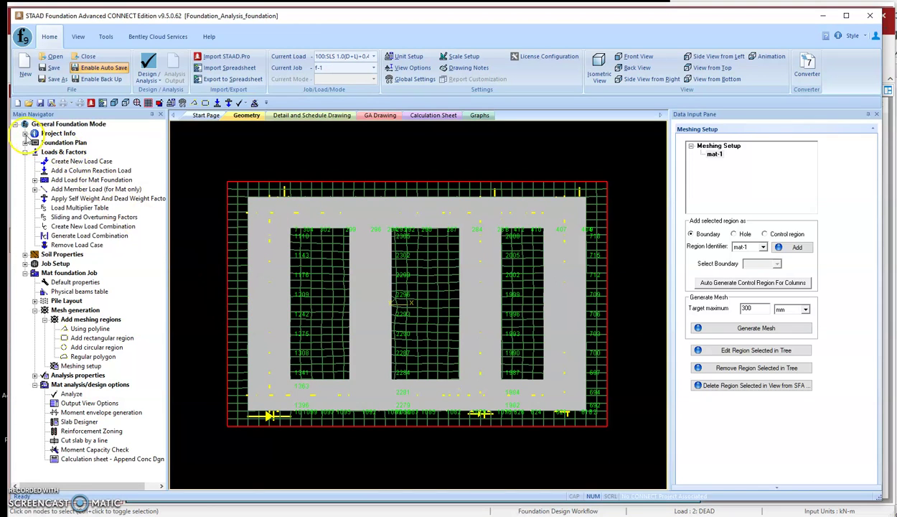
Step: Turn off the display of supports, support numbers and load arrows in the modeling view
left_click(25, 133)
left_click(66, 161)
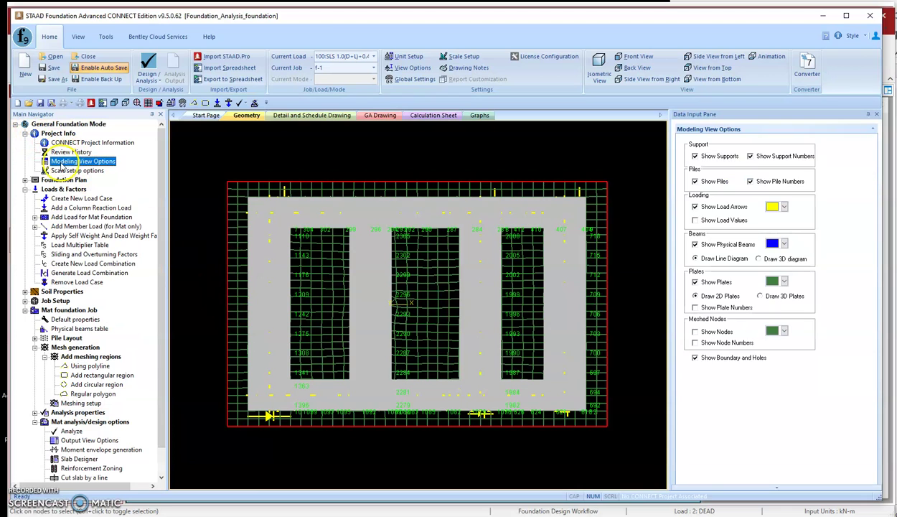
left_click(709, 156)
left_click(752, 156)
left_click(725, 208)
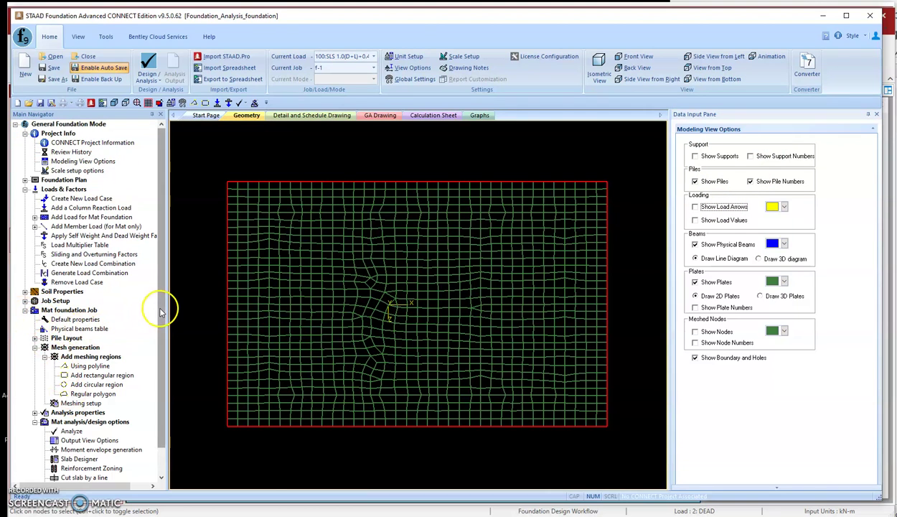
Step: Set both the analysis and design slab thickness of mat-1 to 0.9 m
scroll(163, 308, "down", 1)
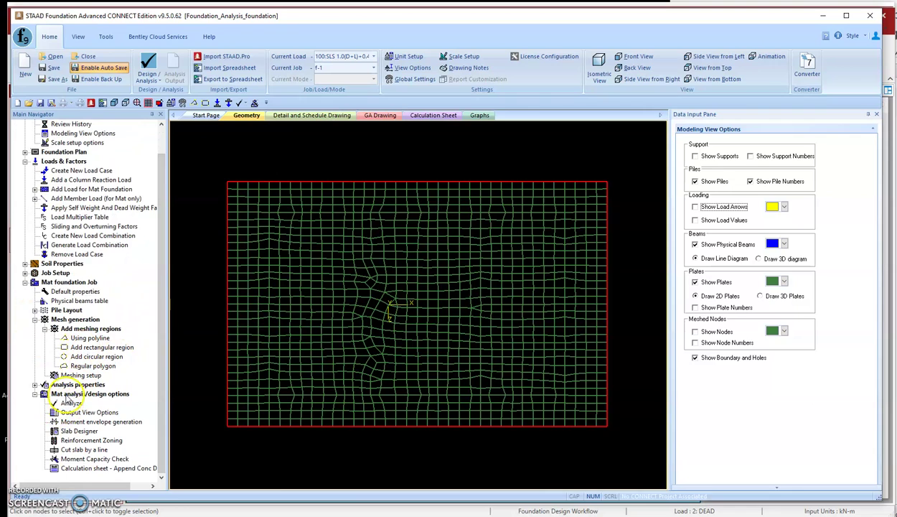
left_click(34, 385)
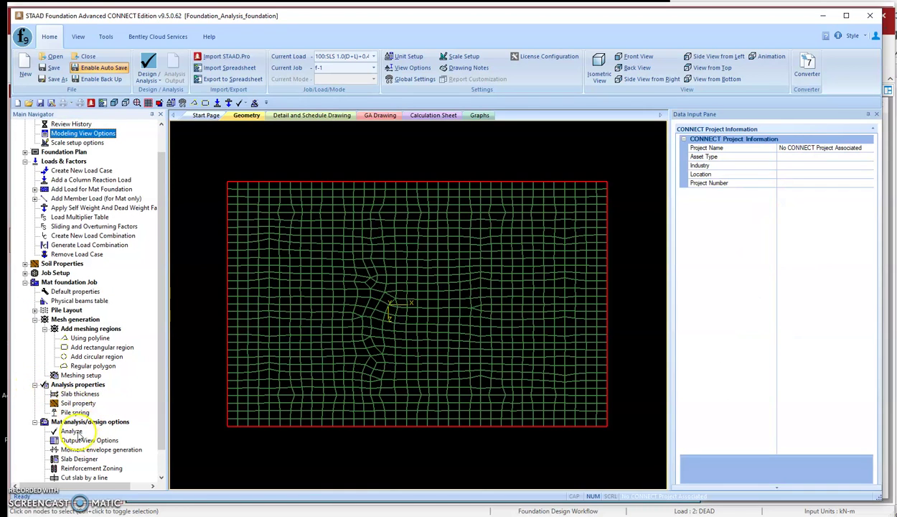
left_click(81, 394)
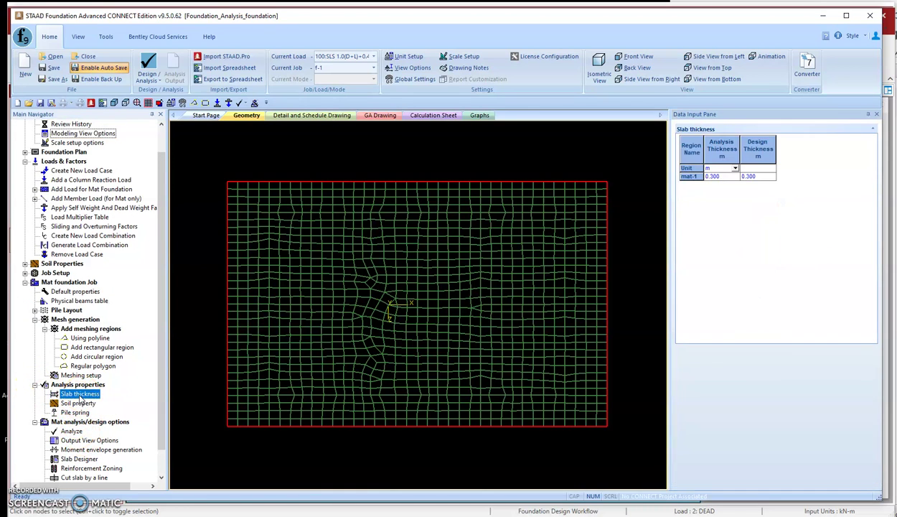
left_click(729, 176)
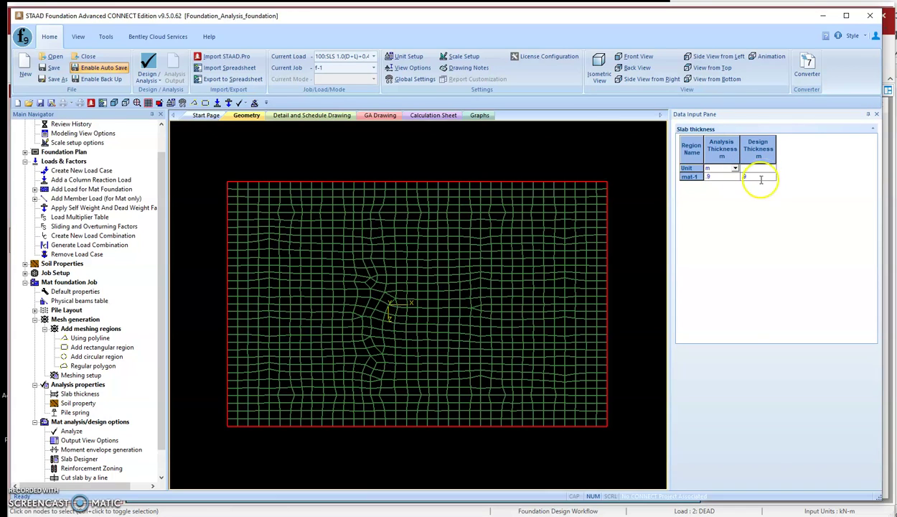
Step: Check the soil properties of region mat-1 and run the mat foundation analysis
left_click(88, 404)
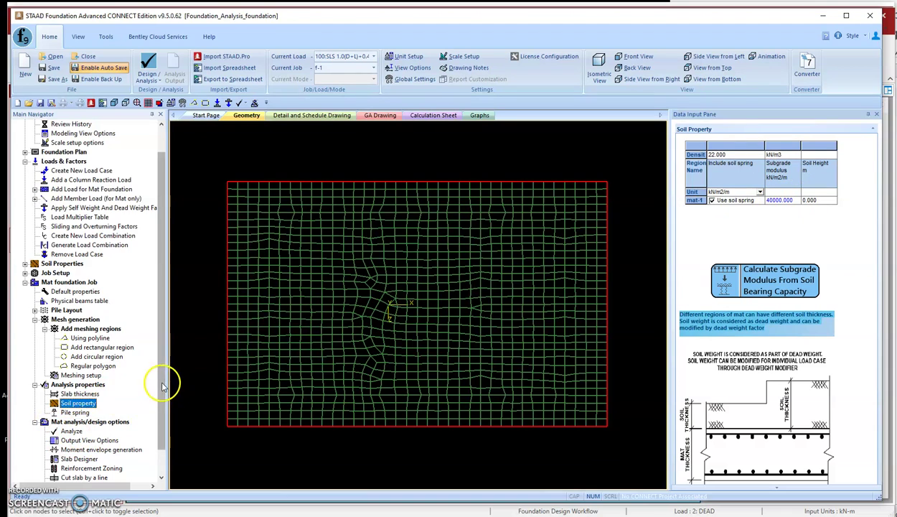
left_click_drag(160, 390, 157, 451)
left_click(72, 404)
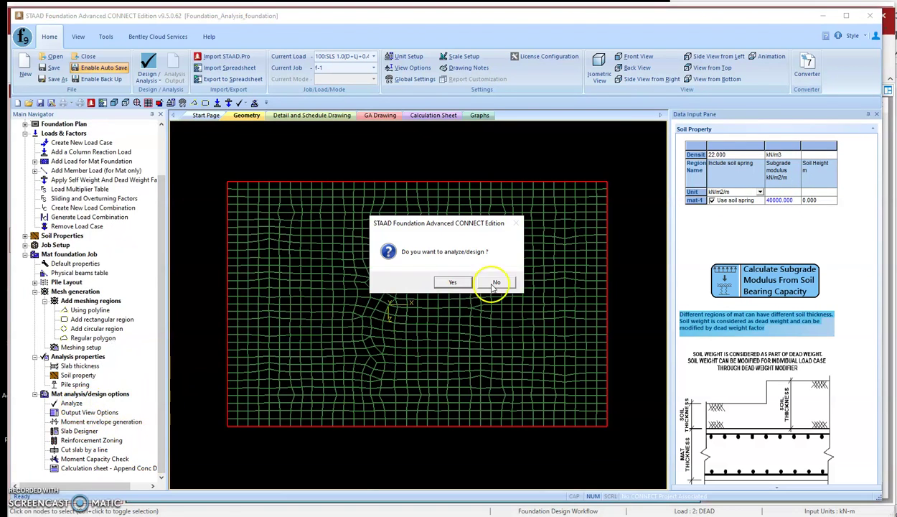
left_click(452, 282)
left_click(430, 280)
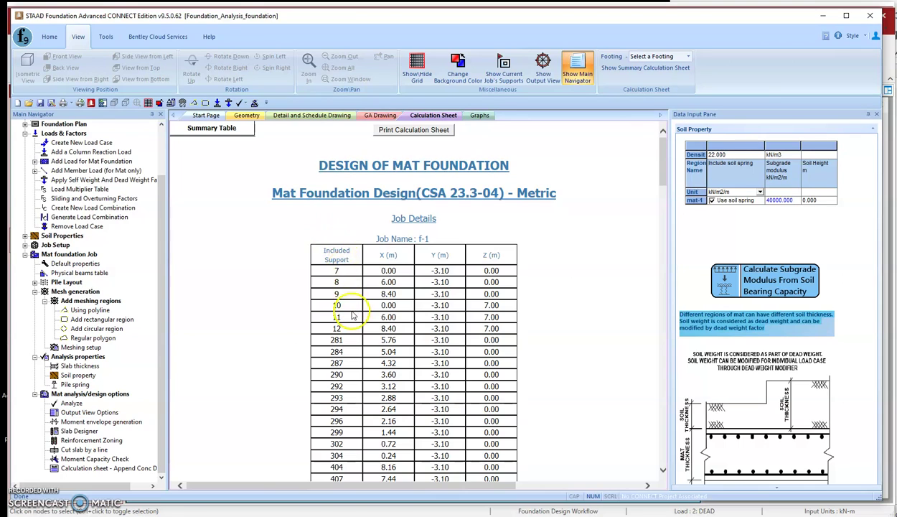
Step: Review the mat calculation sheet, including node displacements, plate stresses, soil pressure, contact area, and the sliding and overturning checks
scroll(348, 309, "down", 3)
scroll(372, 223, "down", 15)
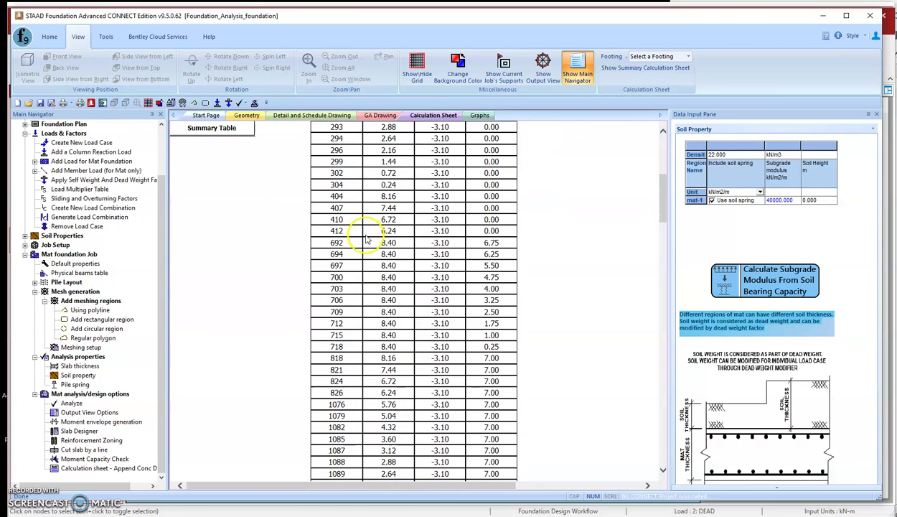
scroll(367, 269, "down", 15)
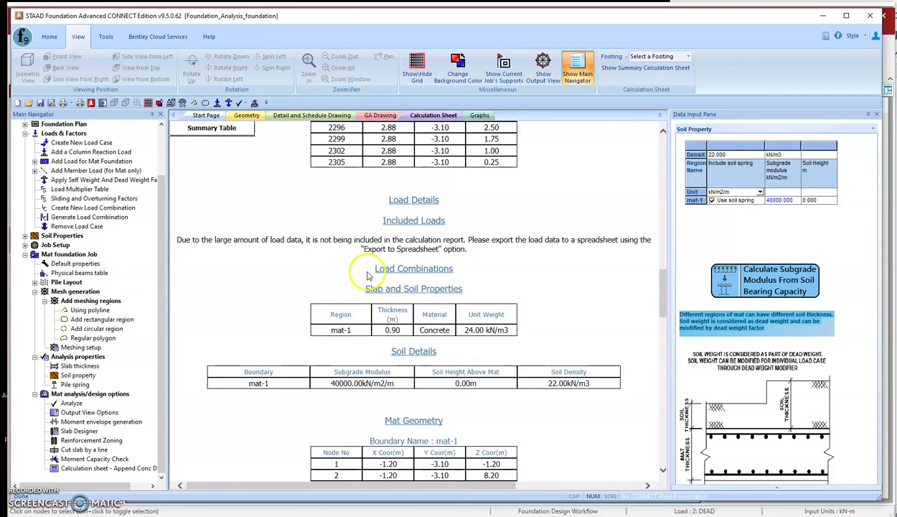
scroll(290, 330, "down", 6)
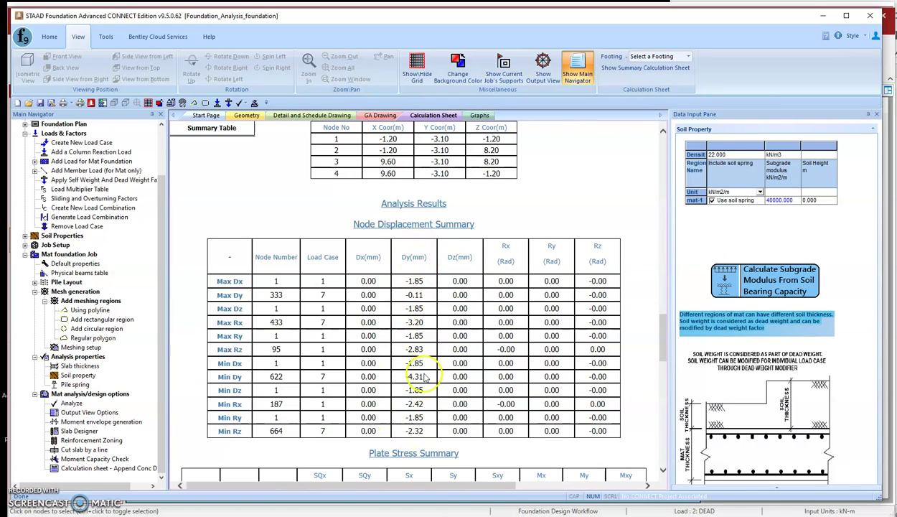
scroll(405, 270, "down", 3)
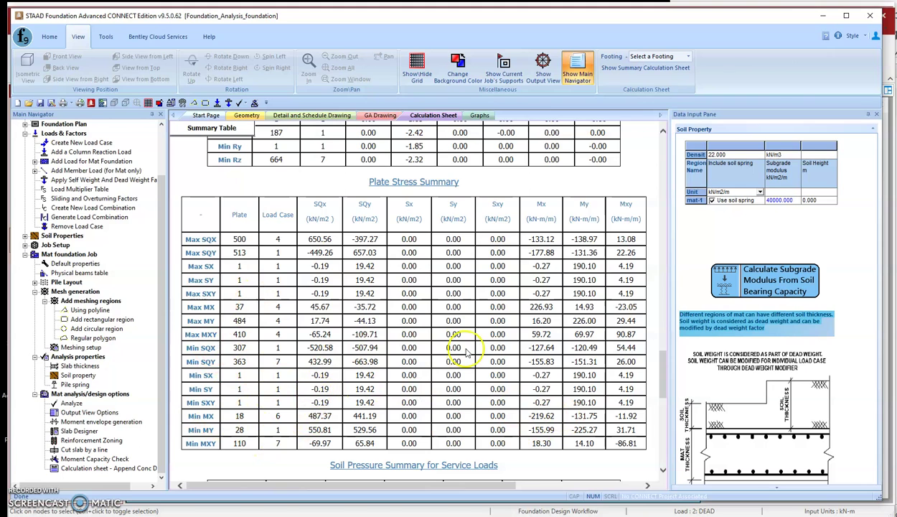
scroll(465, 351, "down", 5)
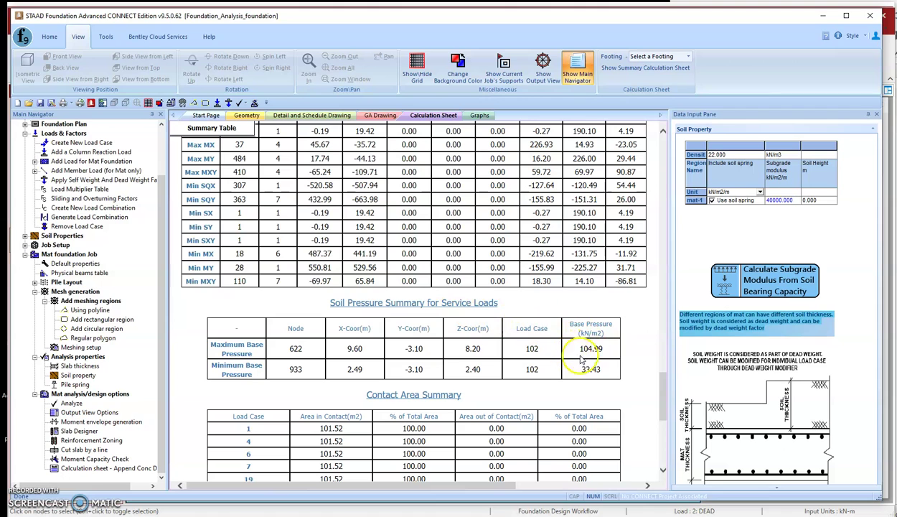
scroll(531, 351, "down", 6)
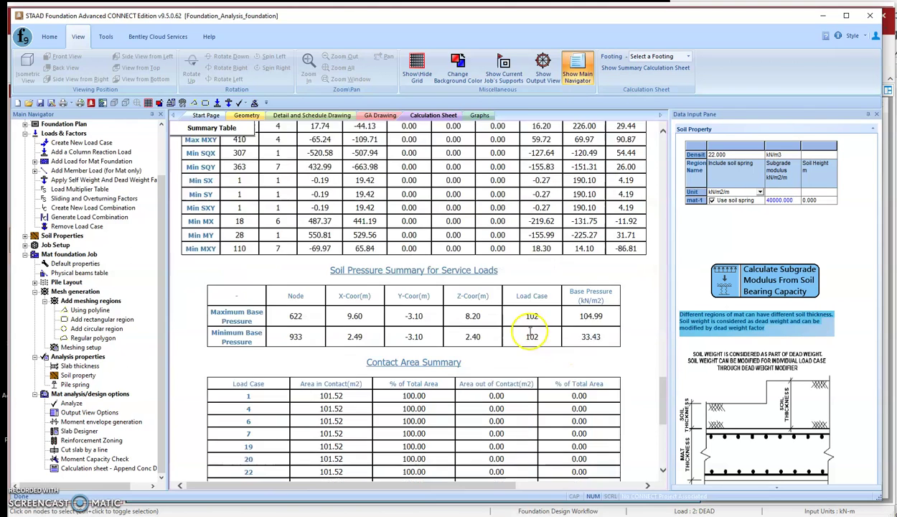
scroll(466, 341, "down", 2)
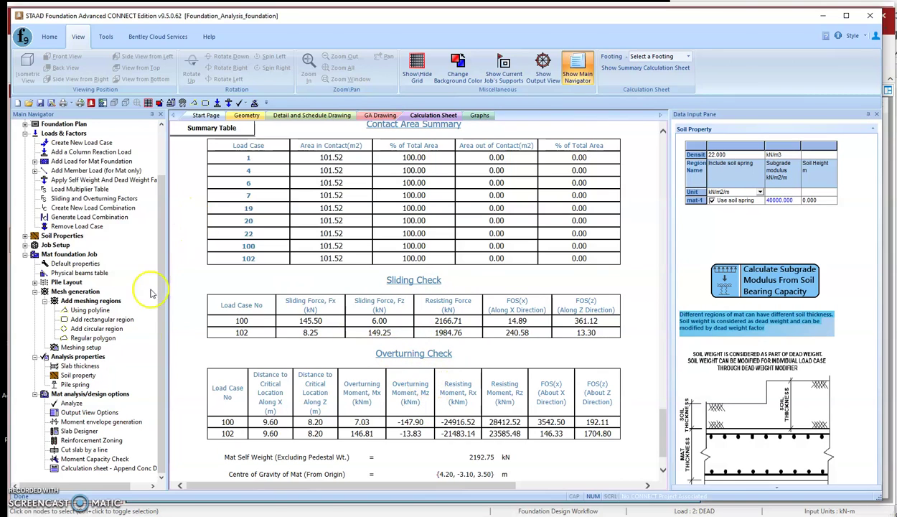
Step: Display the soil pressure contour on the meshed mat geometry
left_click(91, 413)
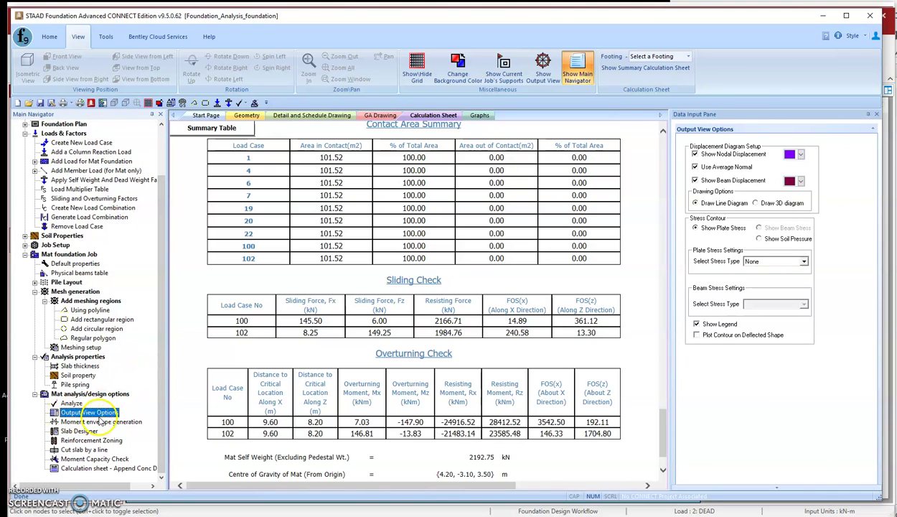
left_click(246, 115)
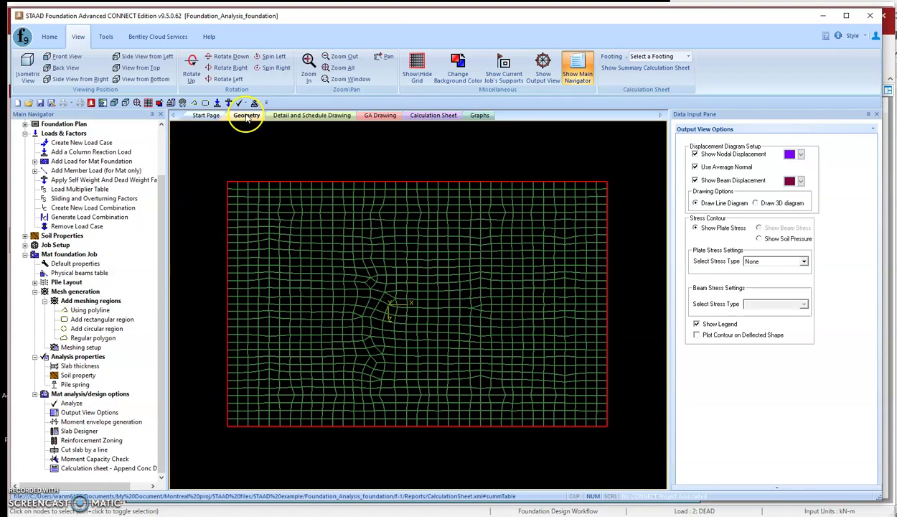
left_click(234, 115)
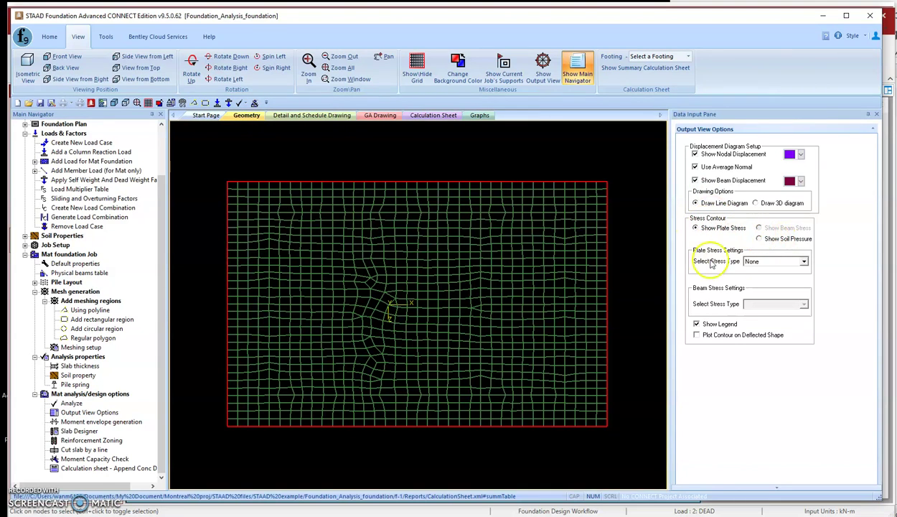
left_click(770, 240)
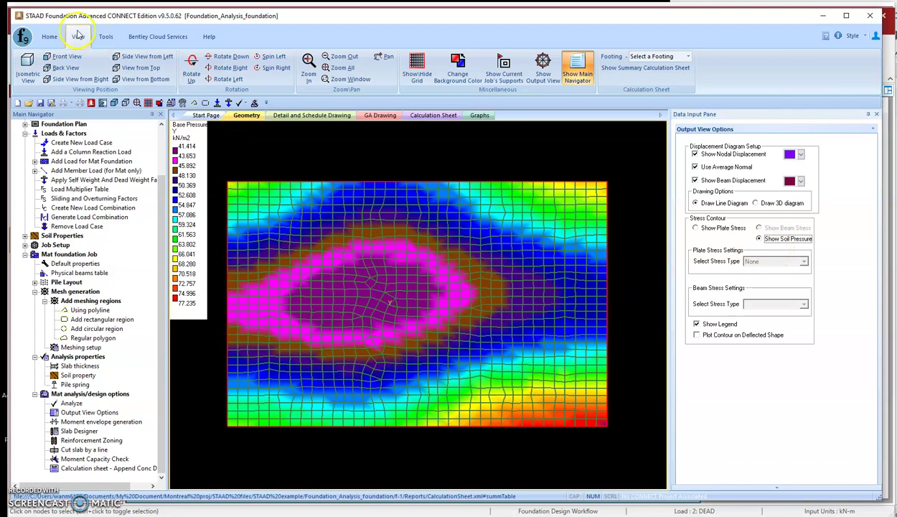
Step: Make load case 7, 0.9D+0.5(L+OBC)+1.4WZ, the current load for the soil pressure contour
left_click(48, 36)
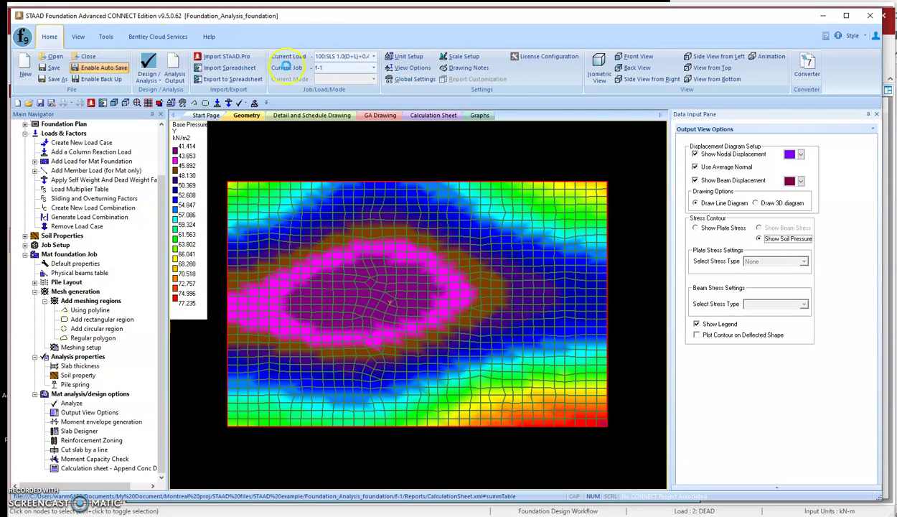
left_click(373, 56)
scroll(373, 79, "up", 2)
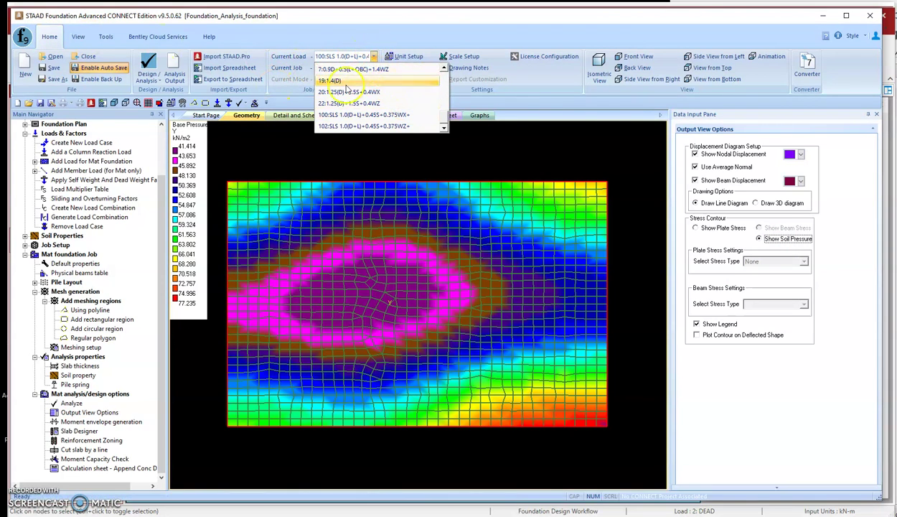
left_click(329, 70)
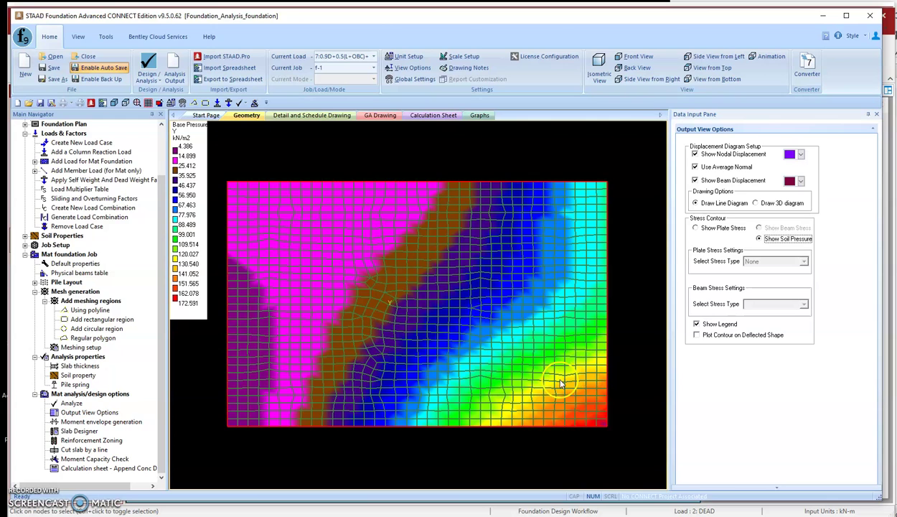
Step: Switch the contour to plate stress and view the shear stresses SQX and SQY in turn
left_click(713, 228)
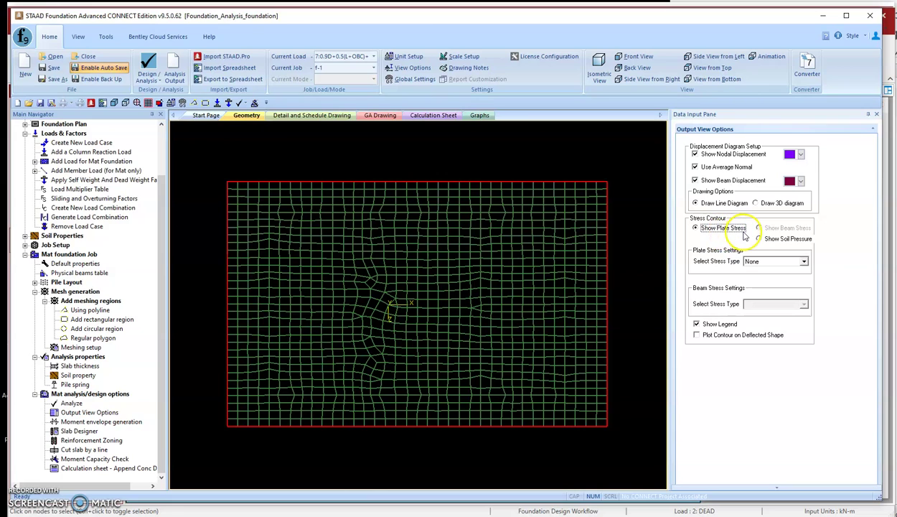
left_click(772, 262)
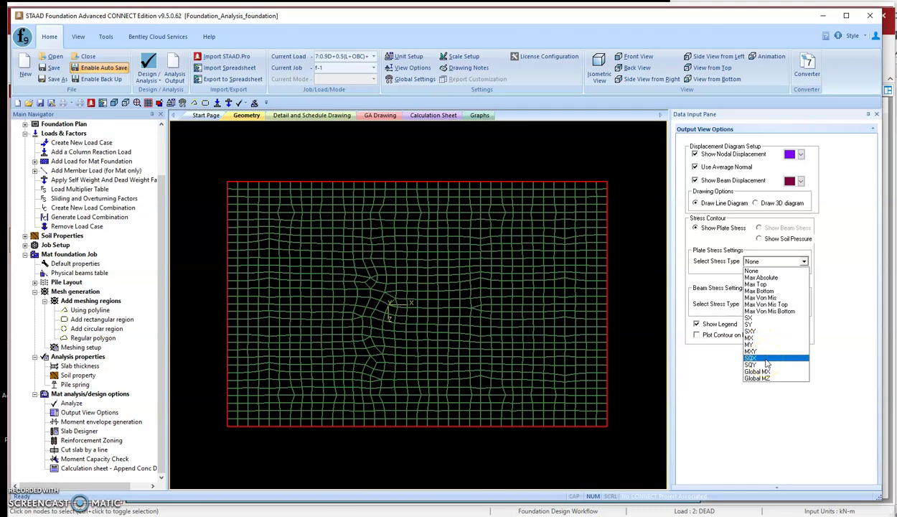
left_click(766, 360)
left_click(802, 261)
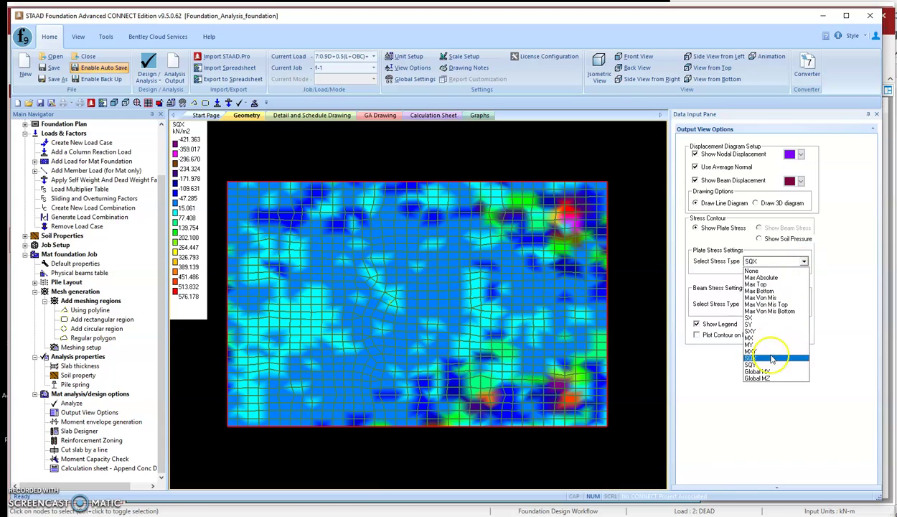
left_click(771, 364)
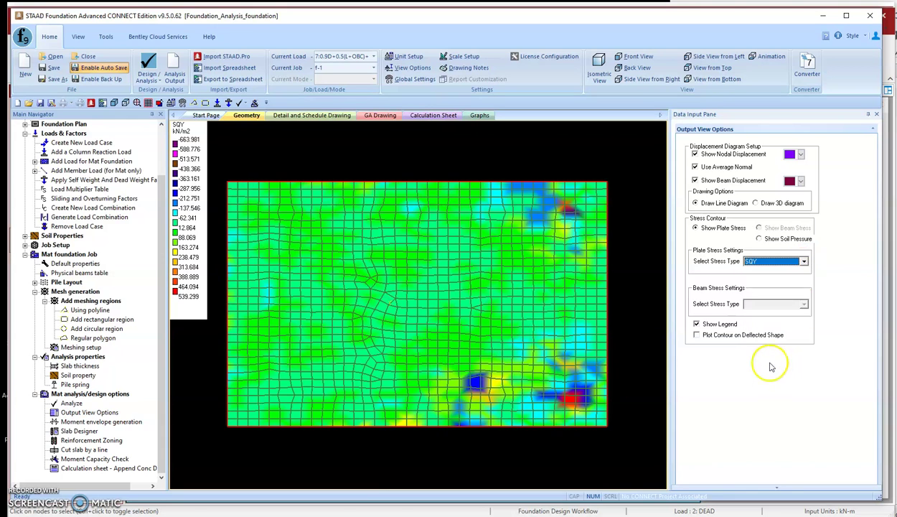
Step: View the plate moment contours for Global MX and Global MZ in turn
left_click(804, 261)
left_click(779, 372)
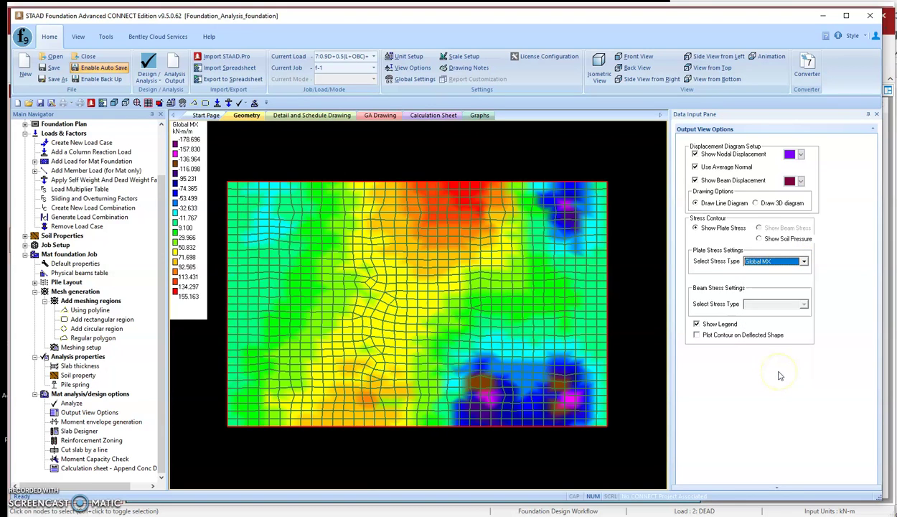
left_click(803, 261)
left_click(761, 379)
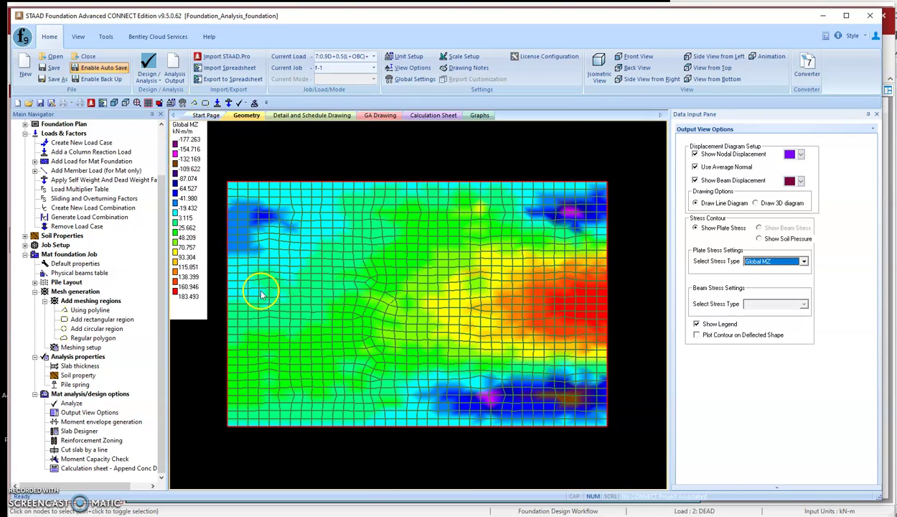
Step: In the slab design parameters, set the steel grade Fy to 400 N/mm2 and the slab minimum bar size to 20
left_click(79, 423)
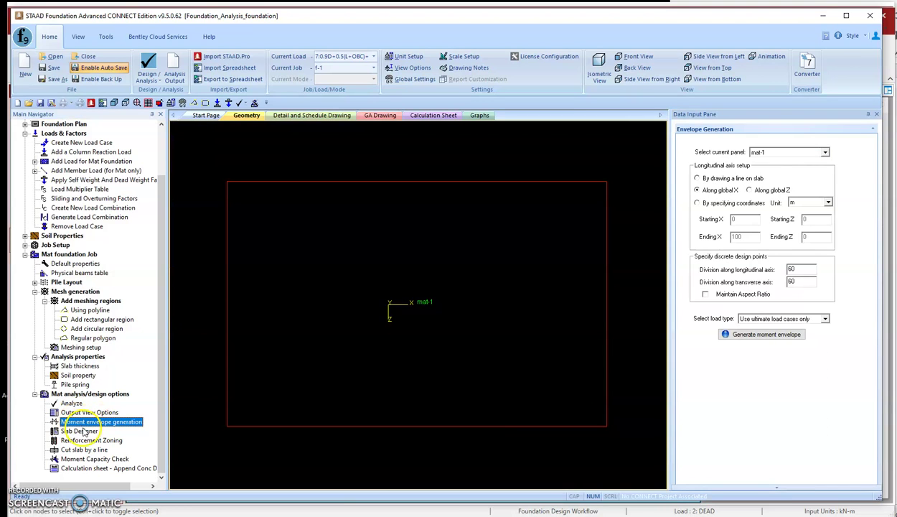
left_click(80, 431)
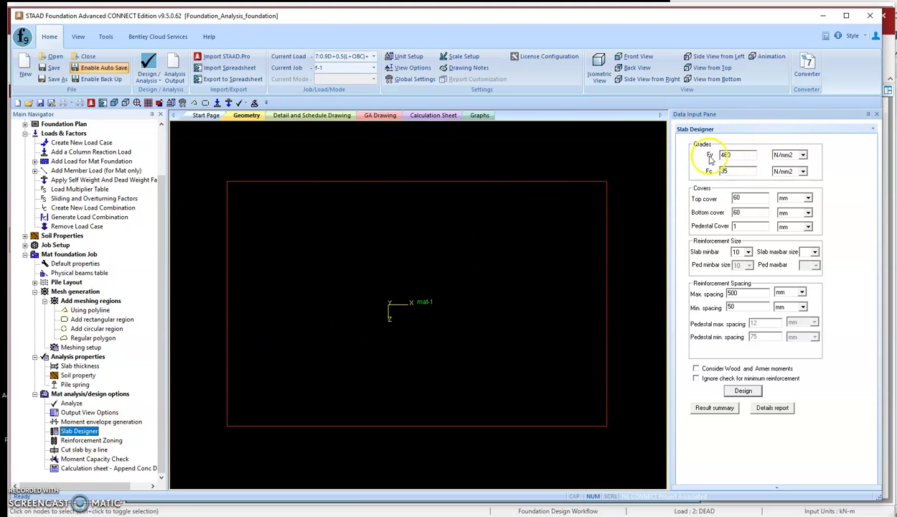
double_click(726, 156)
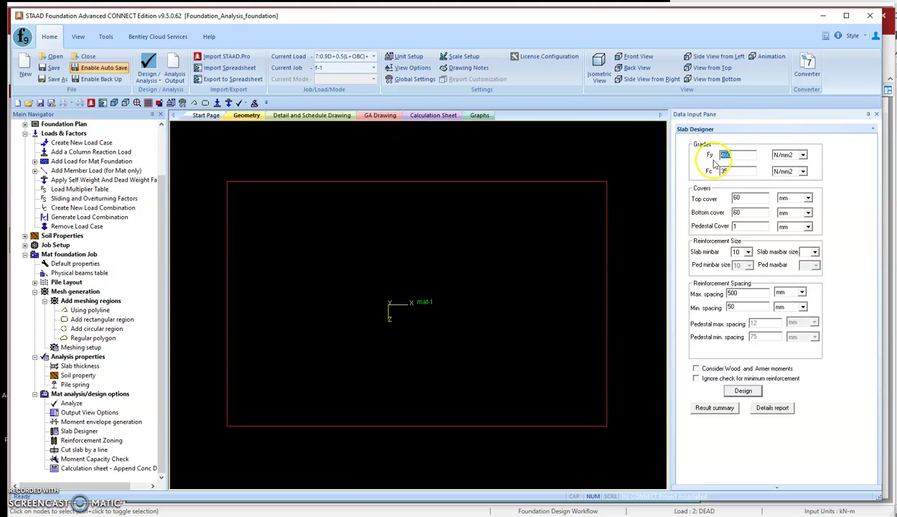
type("400")
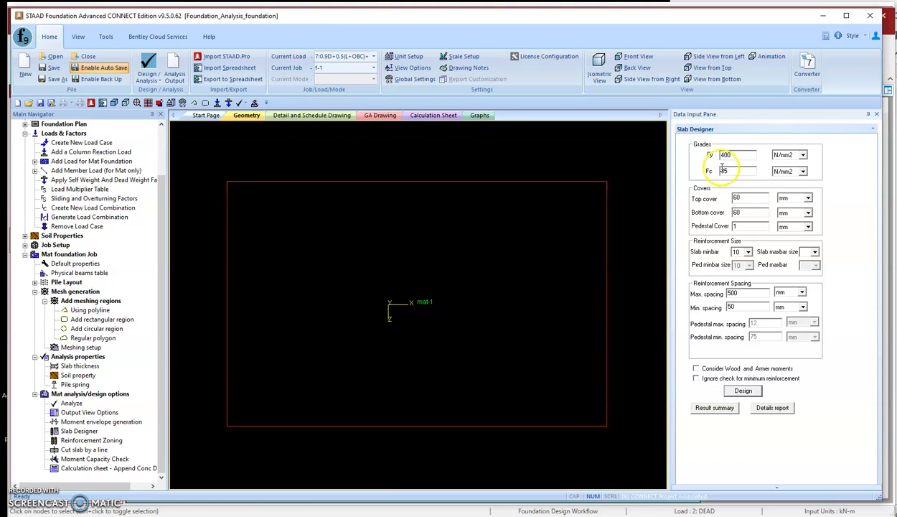
left_click(733, 197)
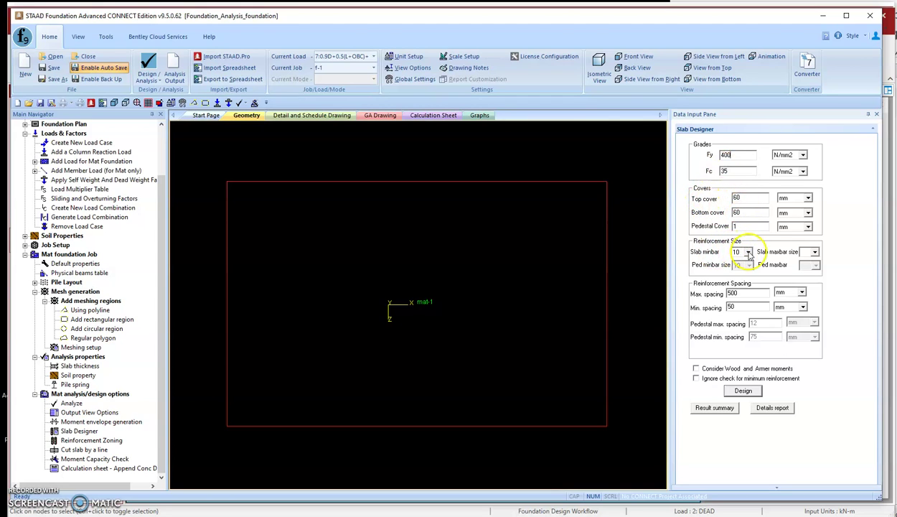
left_click(740, 278)
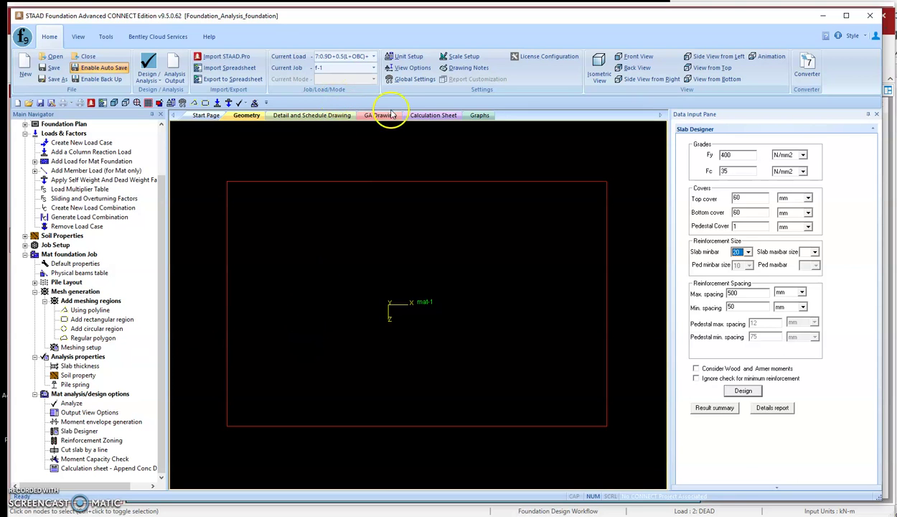
Step: Return to the calculation sheet and examine the node displacement and plate stress summaries
left_click(433, 114)
scroll(359, 343, "down", 3)
scroll(345, 316, "up", 12)
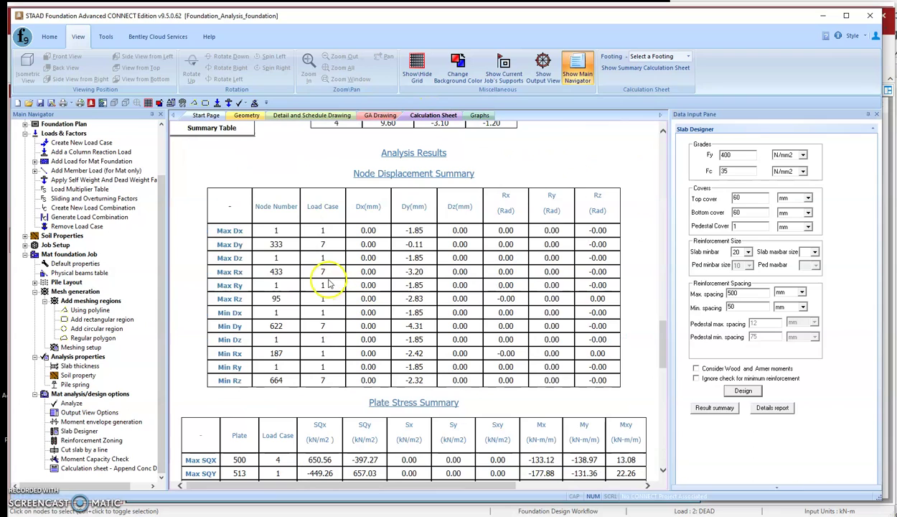